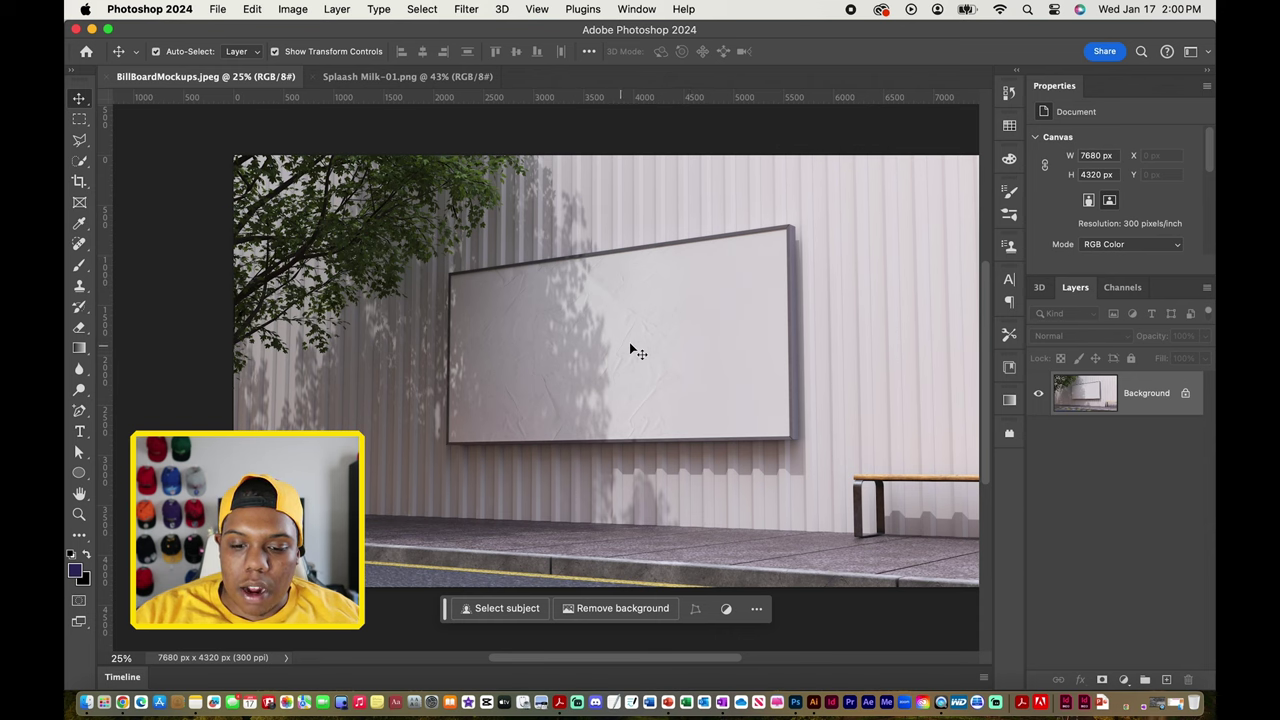
# - Inspect the billboard's wrinkles and shadows up close, then switch to the Splaash Milk-01.png document
pyautogui.scroll(5, 630, 350)
pyautogui.hscroll(3, 629, 342)
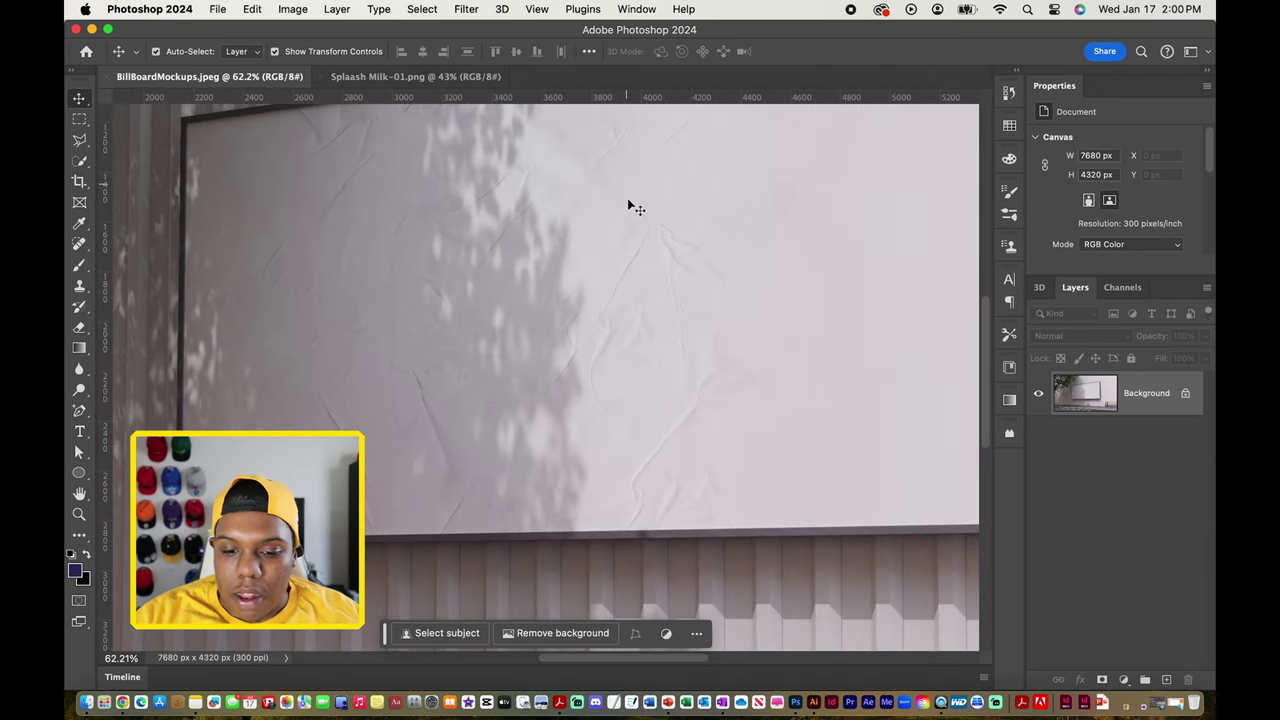
pyautogui.scroll(-6, 668, 355)
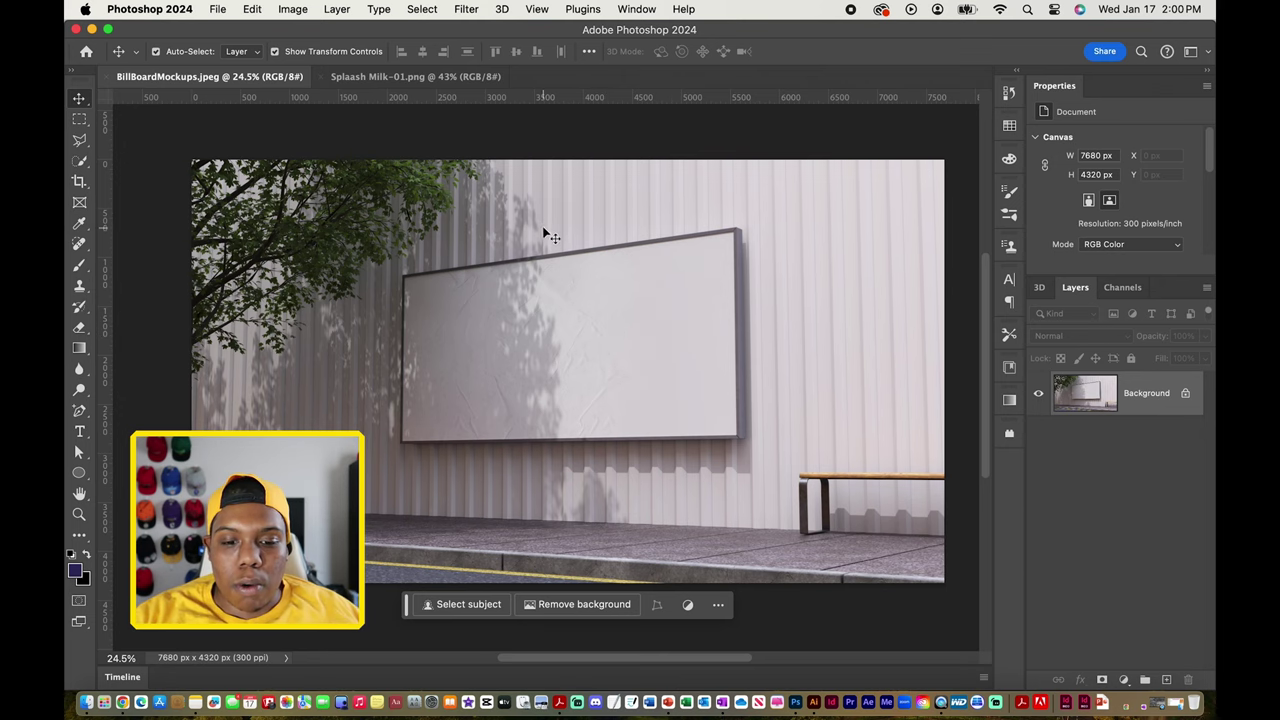
pyautogui.hscroll(-1, 505, 168)
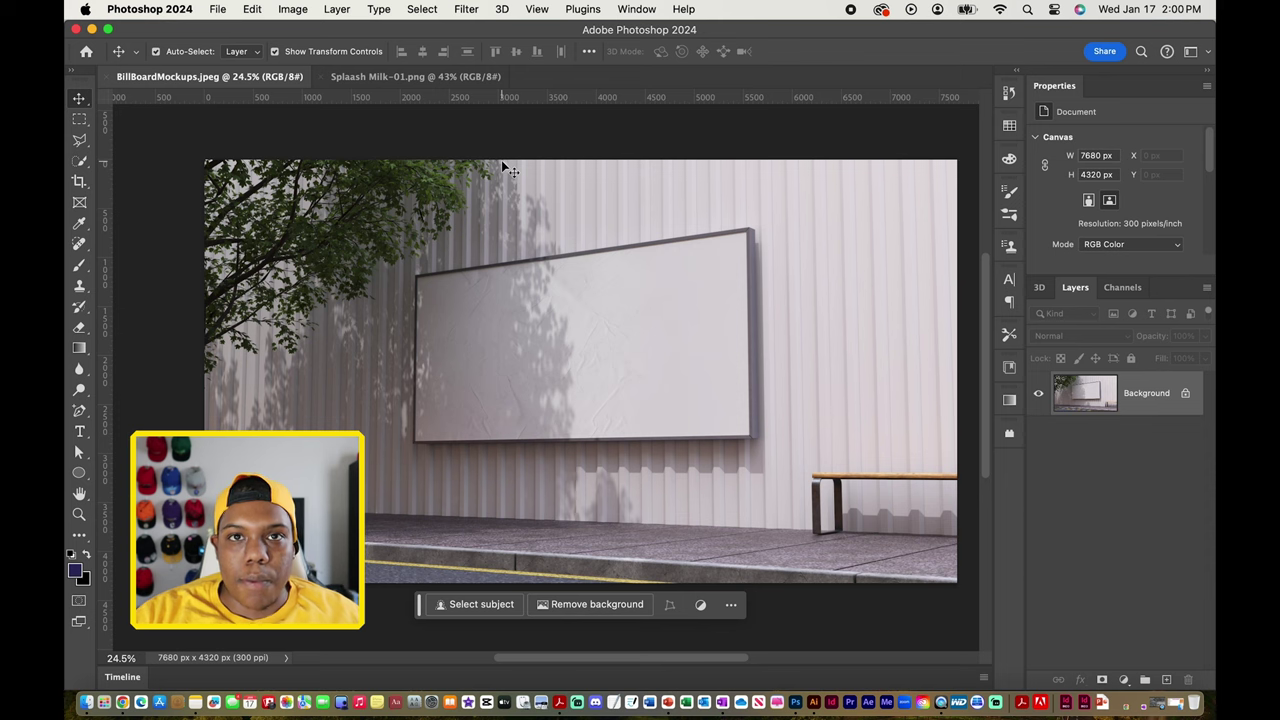
pyautogui.click(441, 81)
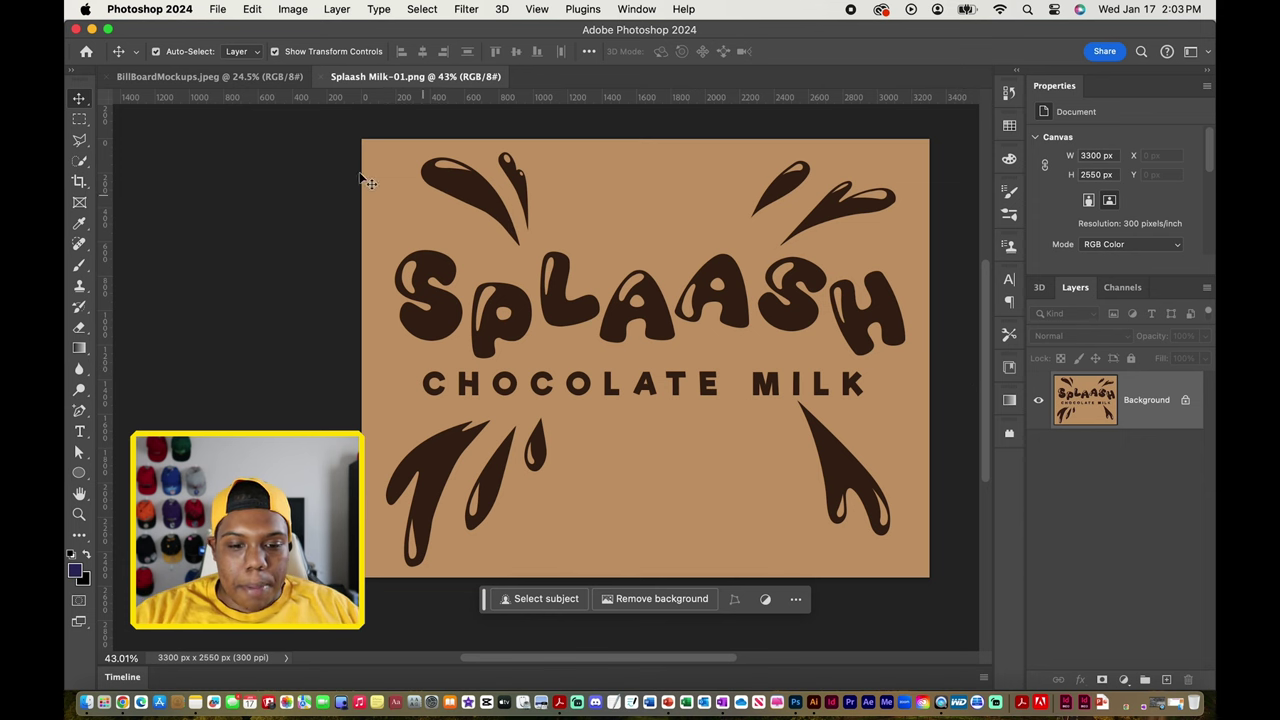
# - Switch back to the BillBoardMockups.jpeg billboard document
pyautogui.click(226, 78)
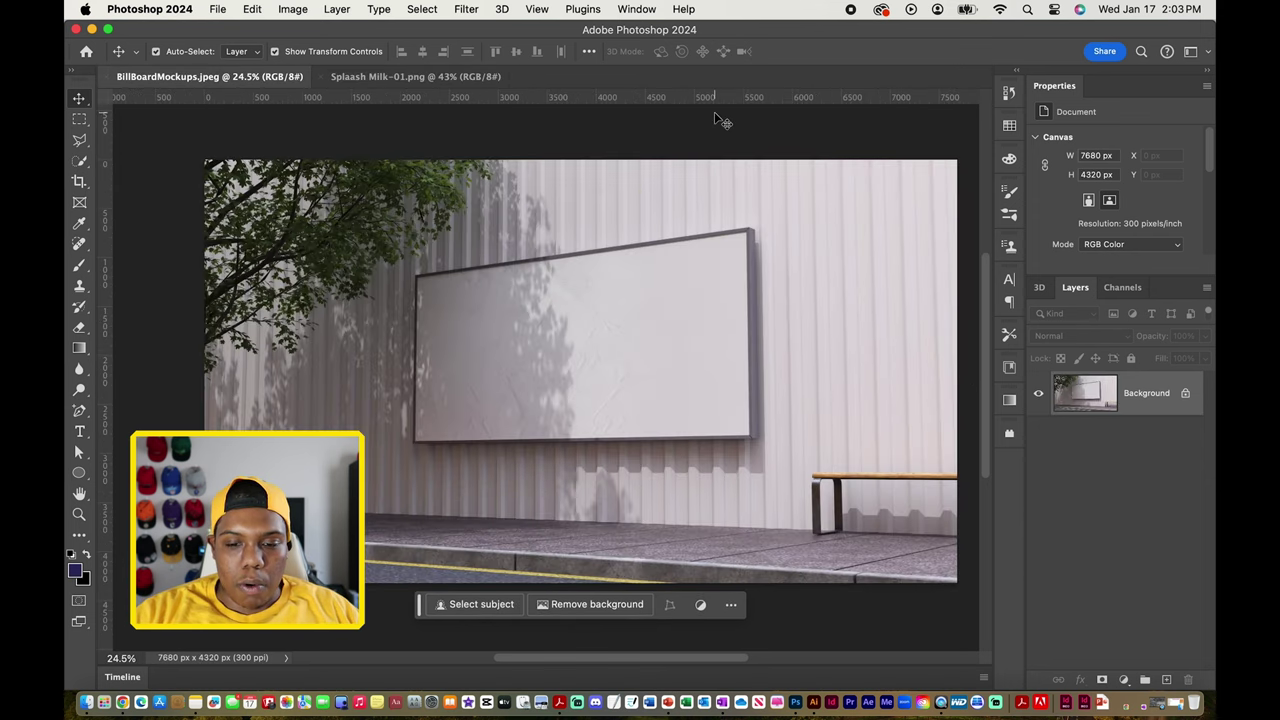
# - Select the blank billboard face with the Quick Selection Tool and zoom into its top-left corner
pyautogui.scroll(-2, 143, 133)
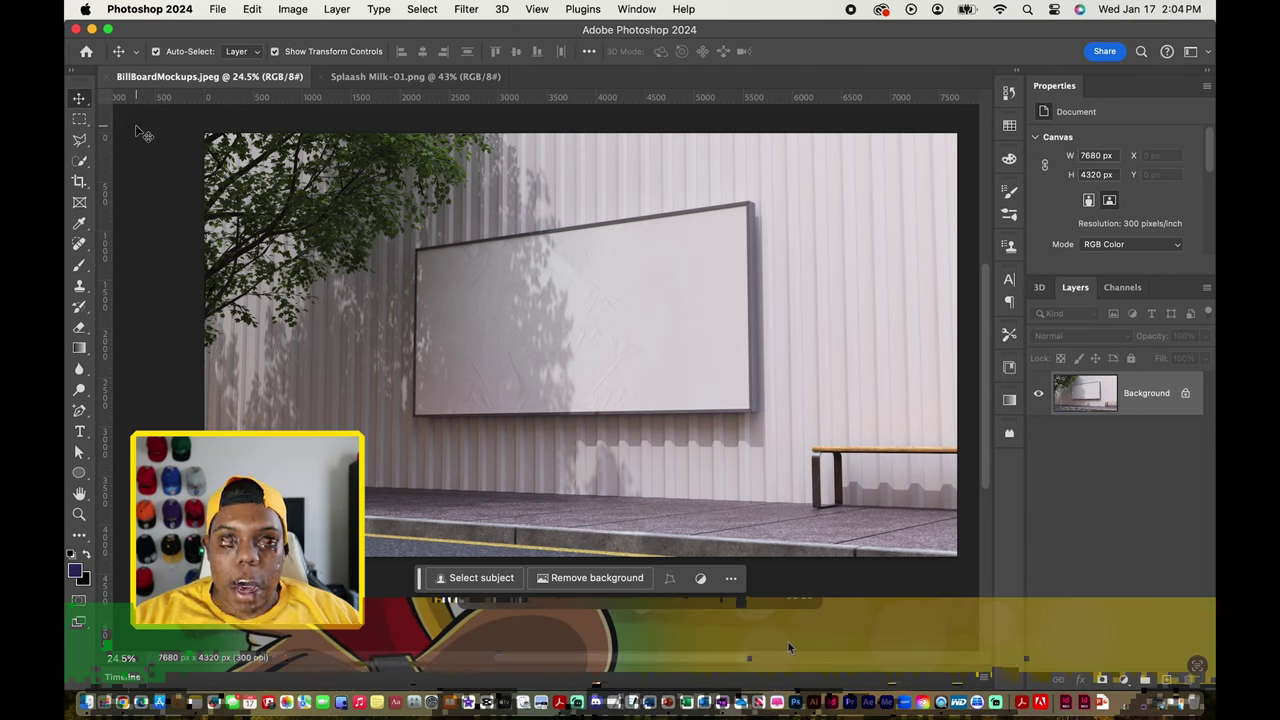
pyautogui.click(80, 161)
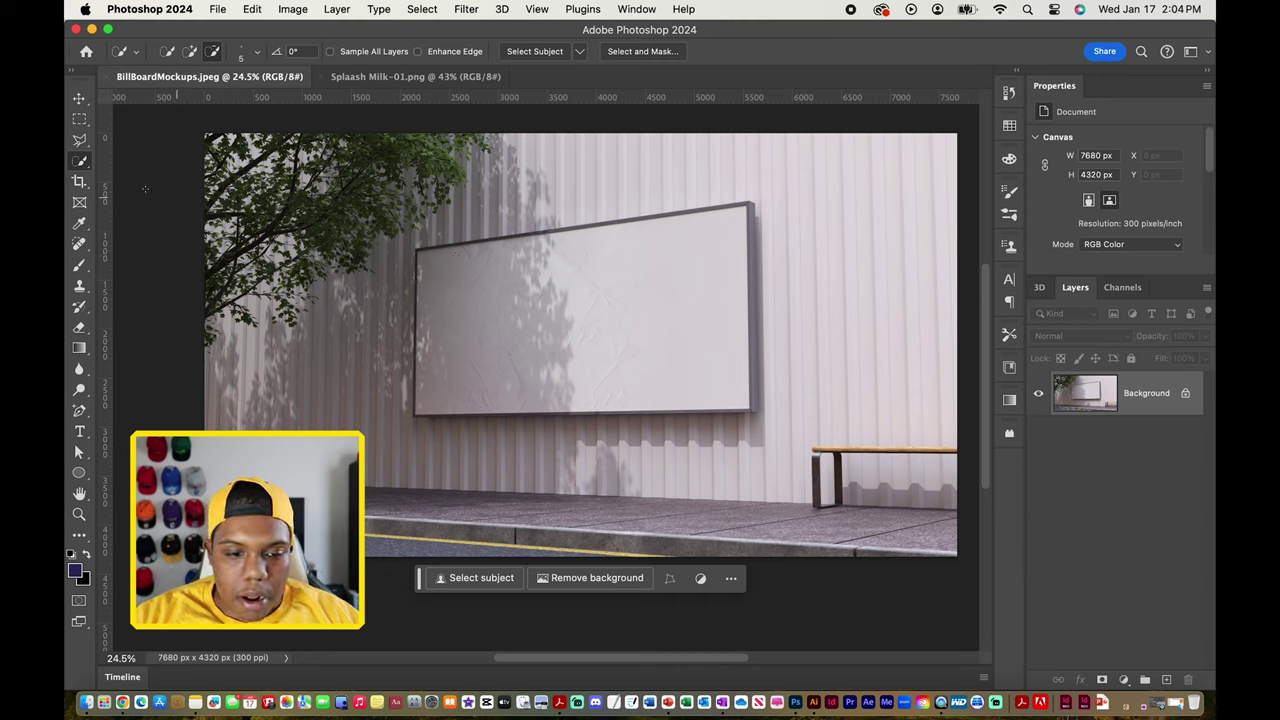
pyautogui.rightClick(80, 161)
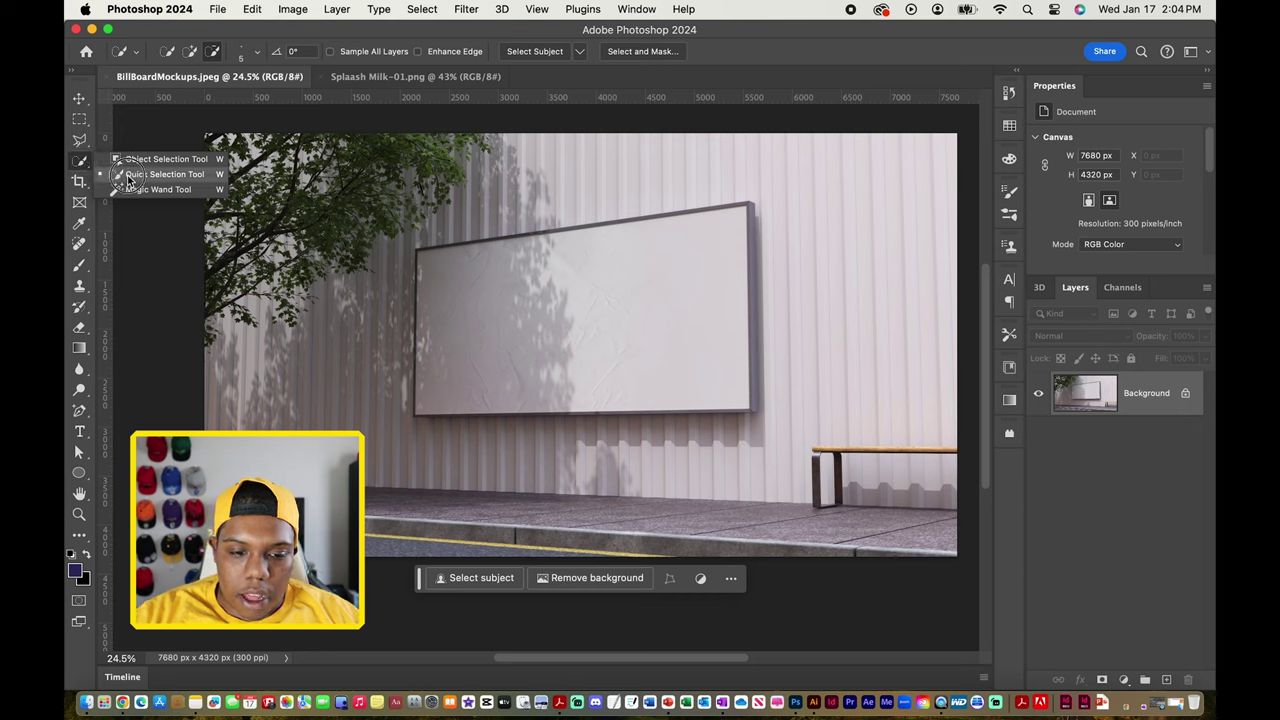
pyautogui.click(127, 175)
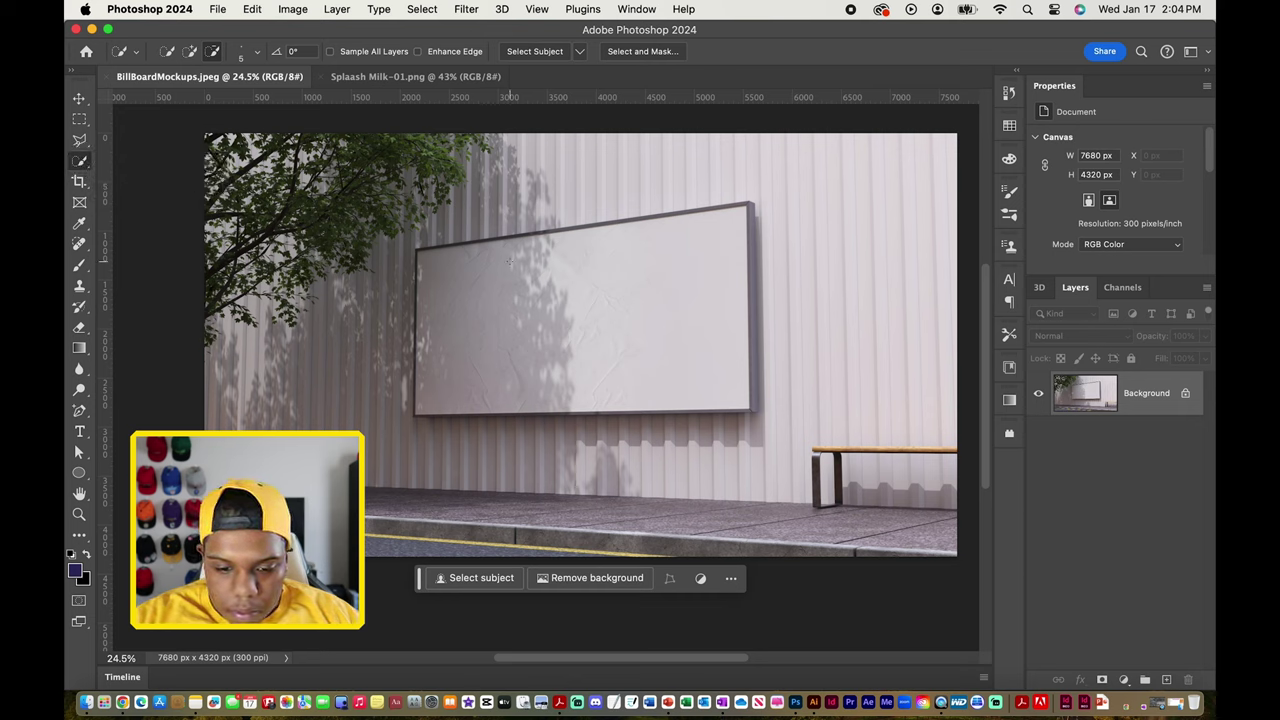
pyautogui.moveTo(438, 271)
pyautogui.mouseDown()
pyautogui.moveTo(529, 262)
pyautogui.moveTo(596, 283)
pyautogui.mouseUp()
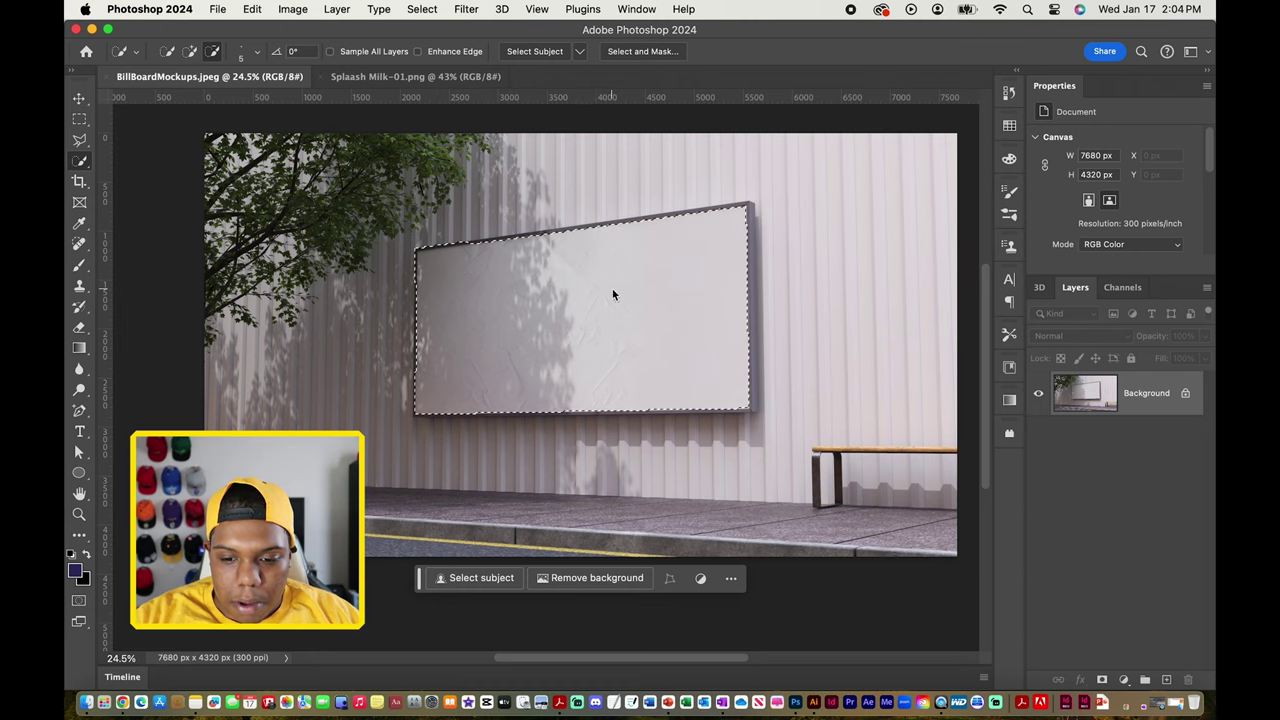
pyautogui.scroll(2, 613, 294)
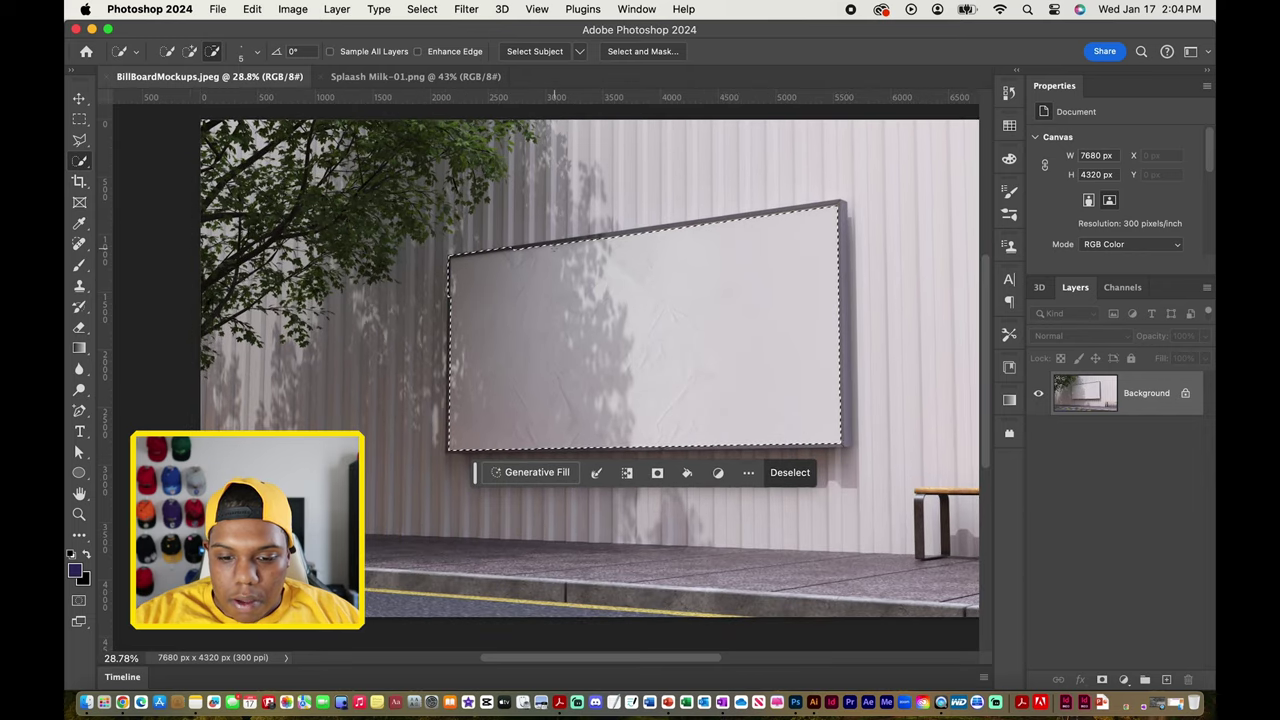
pyautogui.scroll(5, 555, 247)
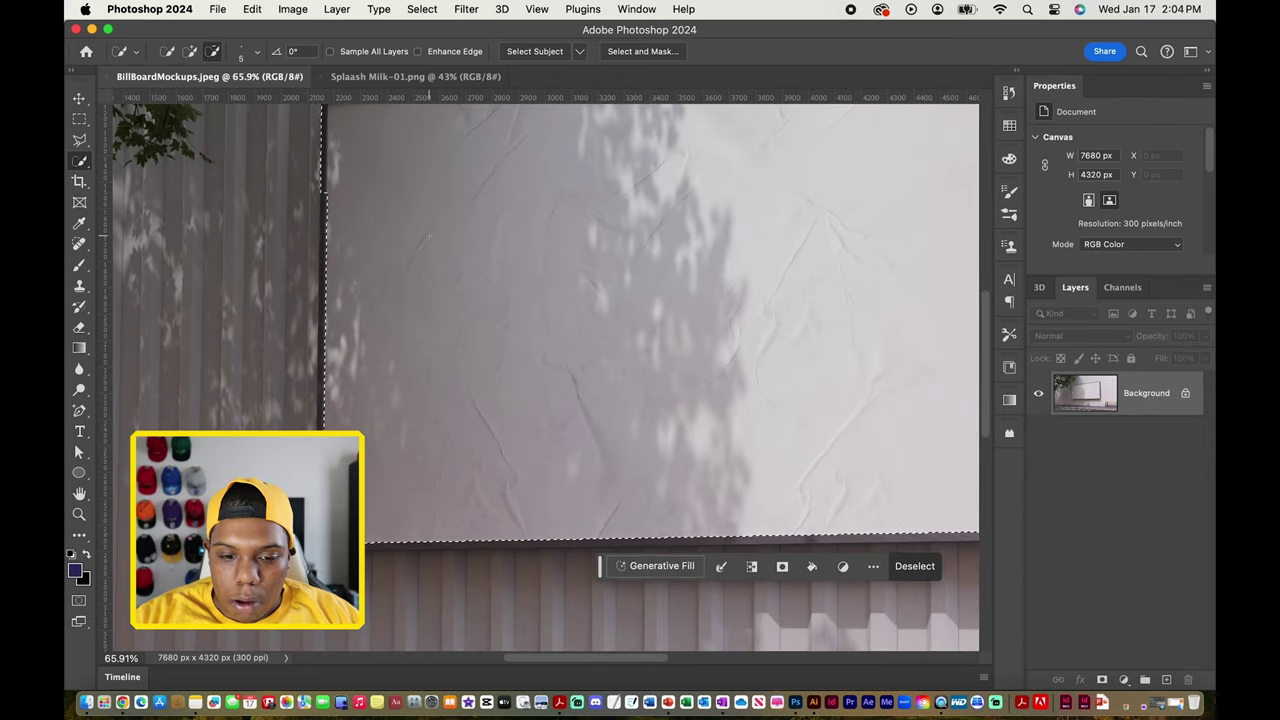
pyautogui.scroll(3, 428, 235)
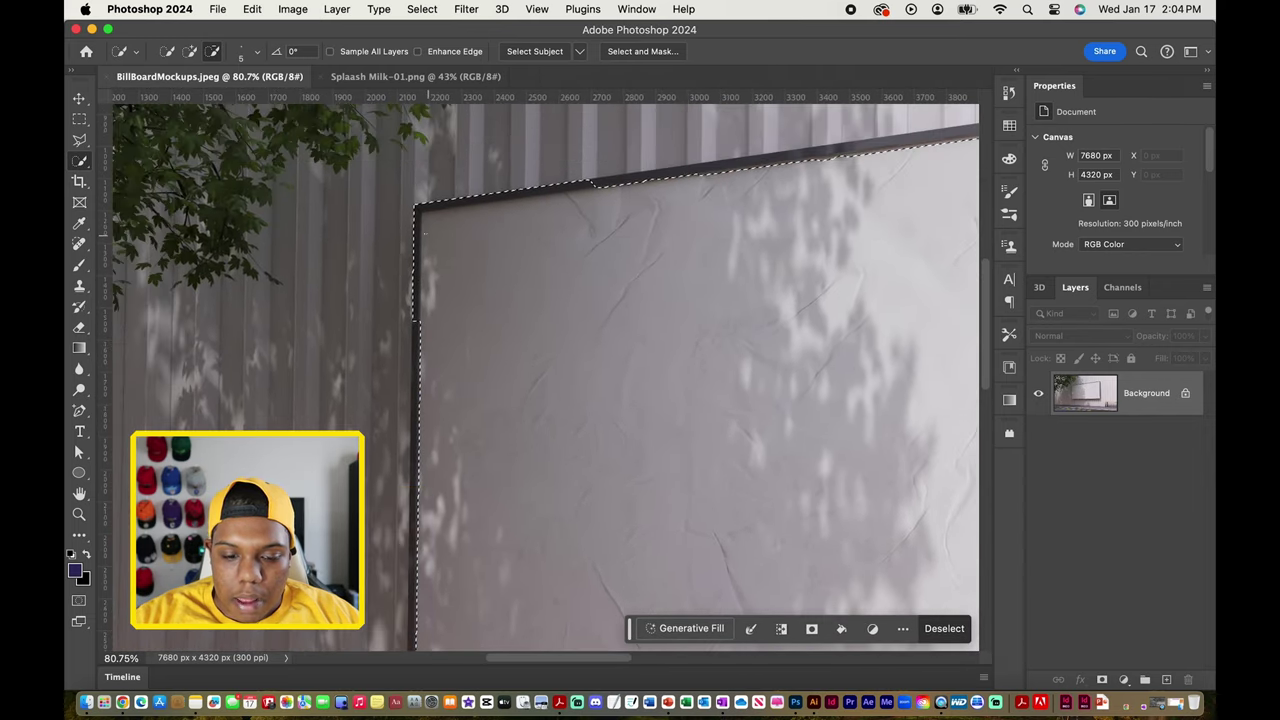
pyautogui.scroll(3, 426, 233)
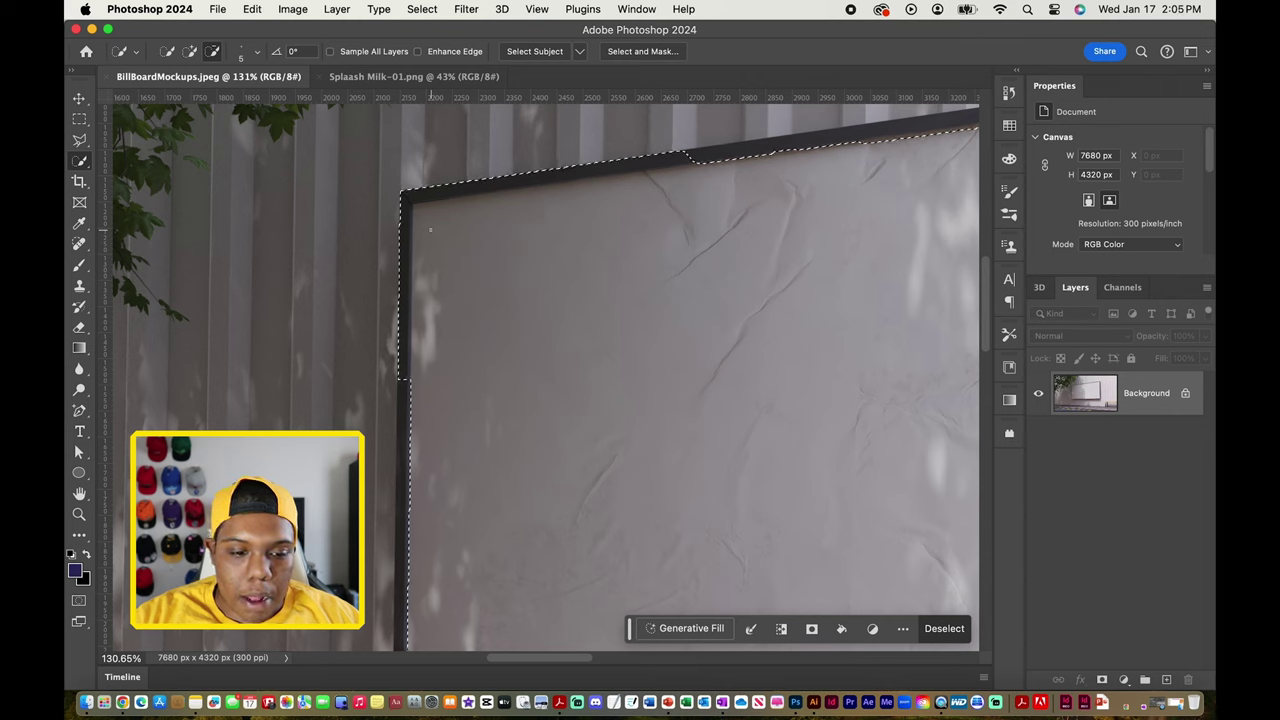
pyautogui.press('v')
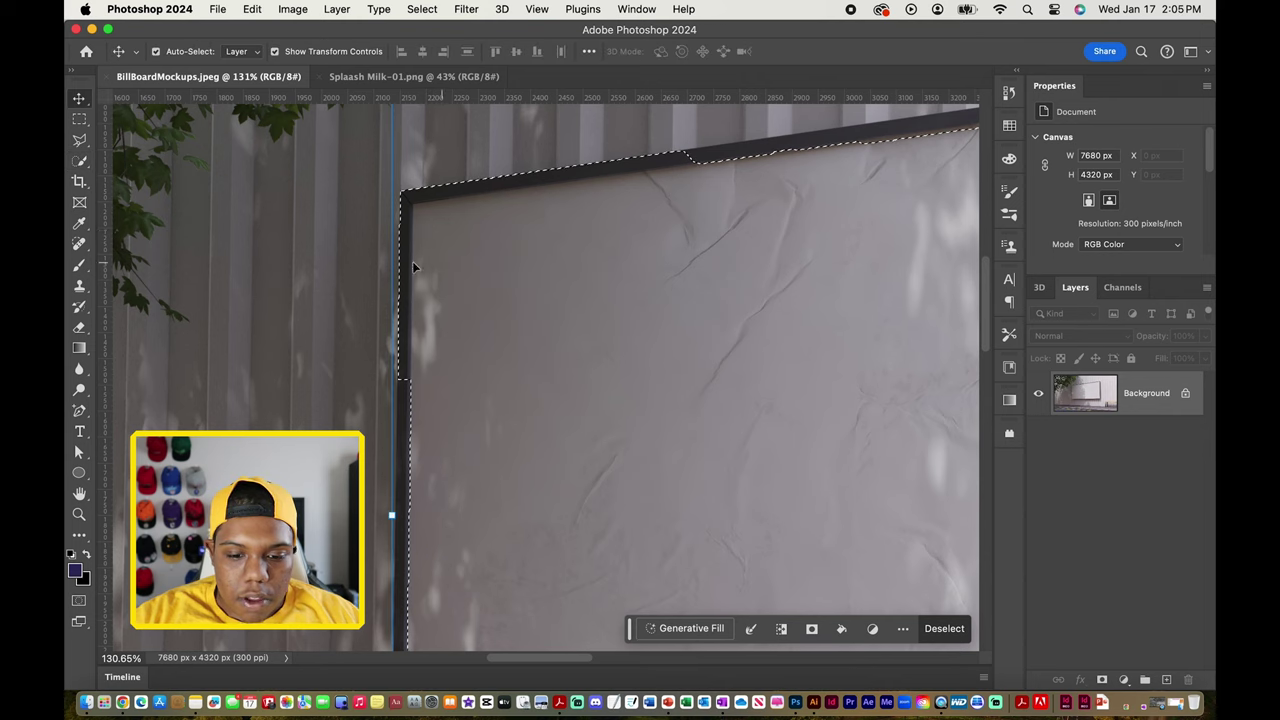
# - Subtract the dark frame overlap at the top-left from the selection using the Polygonal Lasso
pyautogui.click(85, 147)
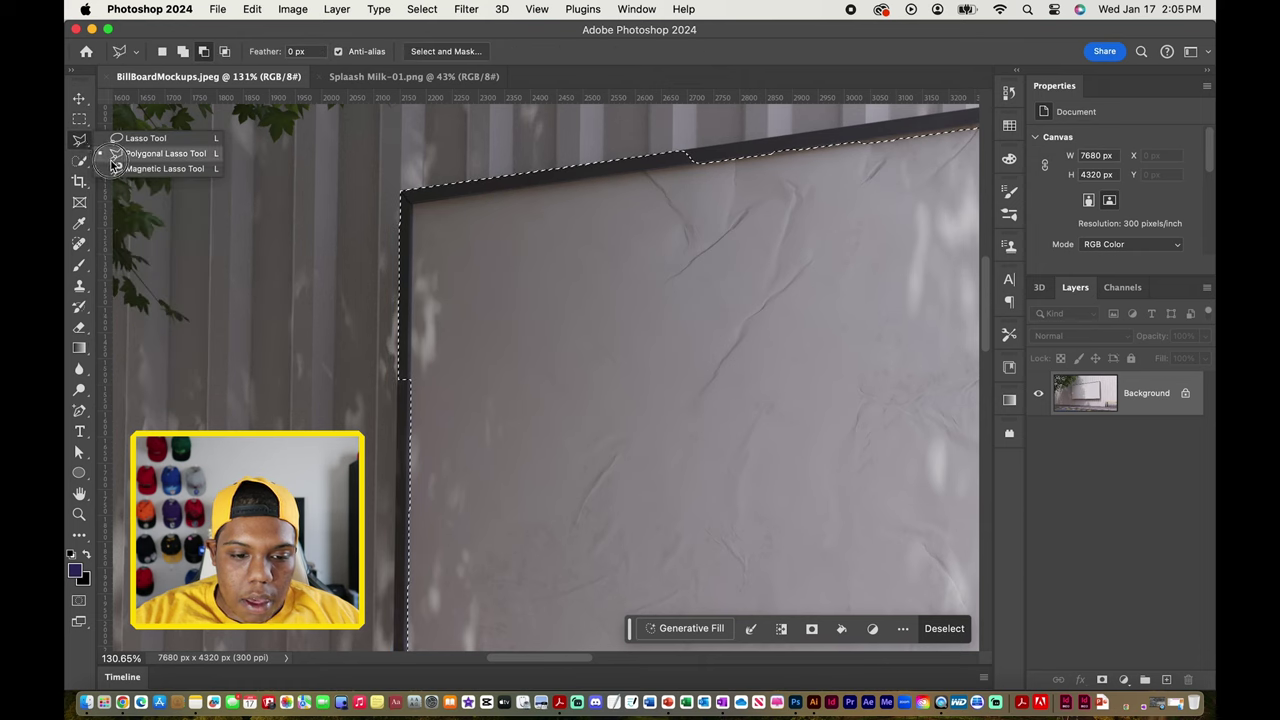
pyautogui.click(130, 155)
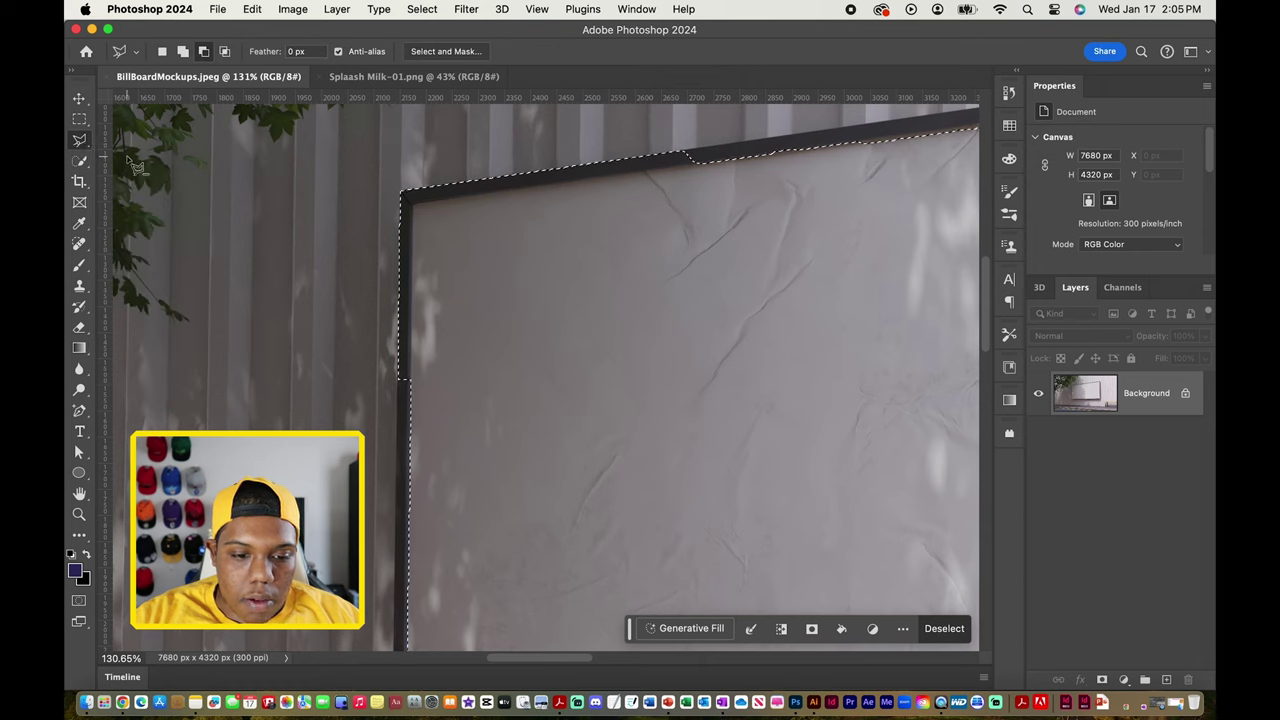
pyautogui.click(205, 52)
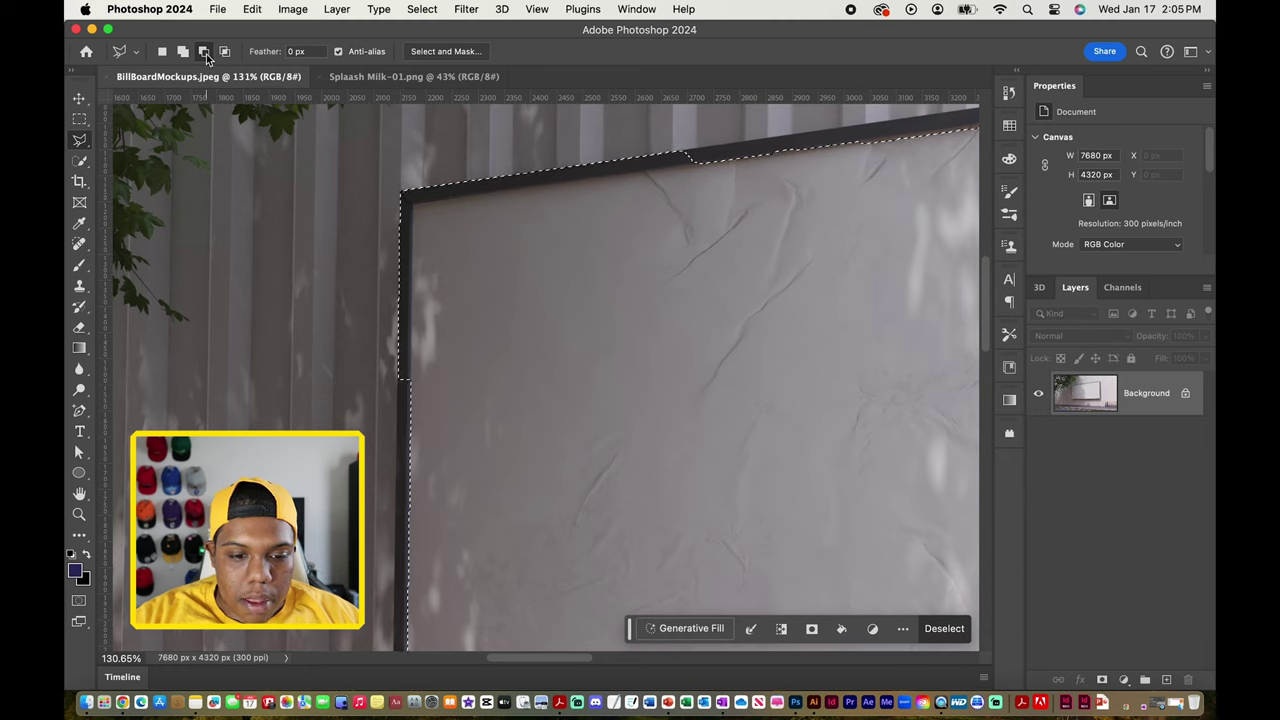
pyautogui.click(413, 203)
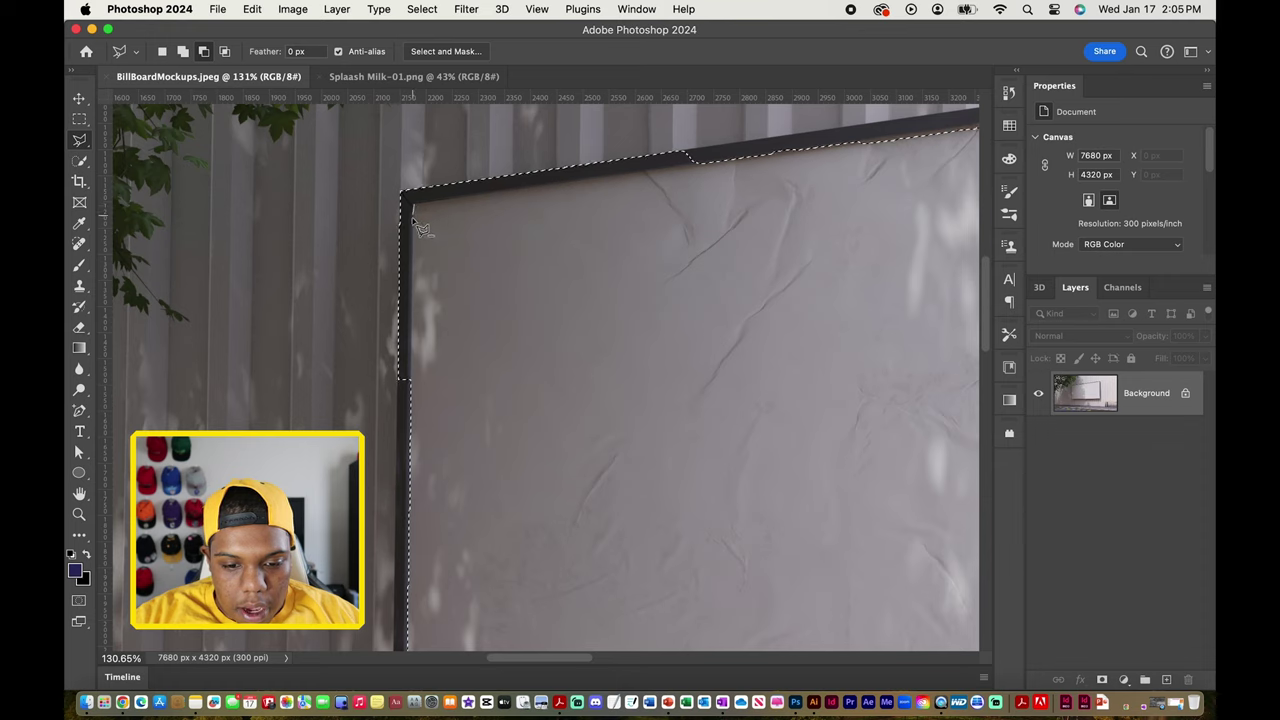
pyautogui.click(410, 381)
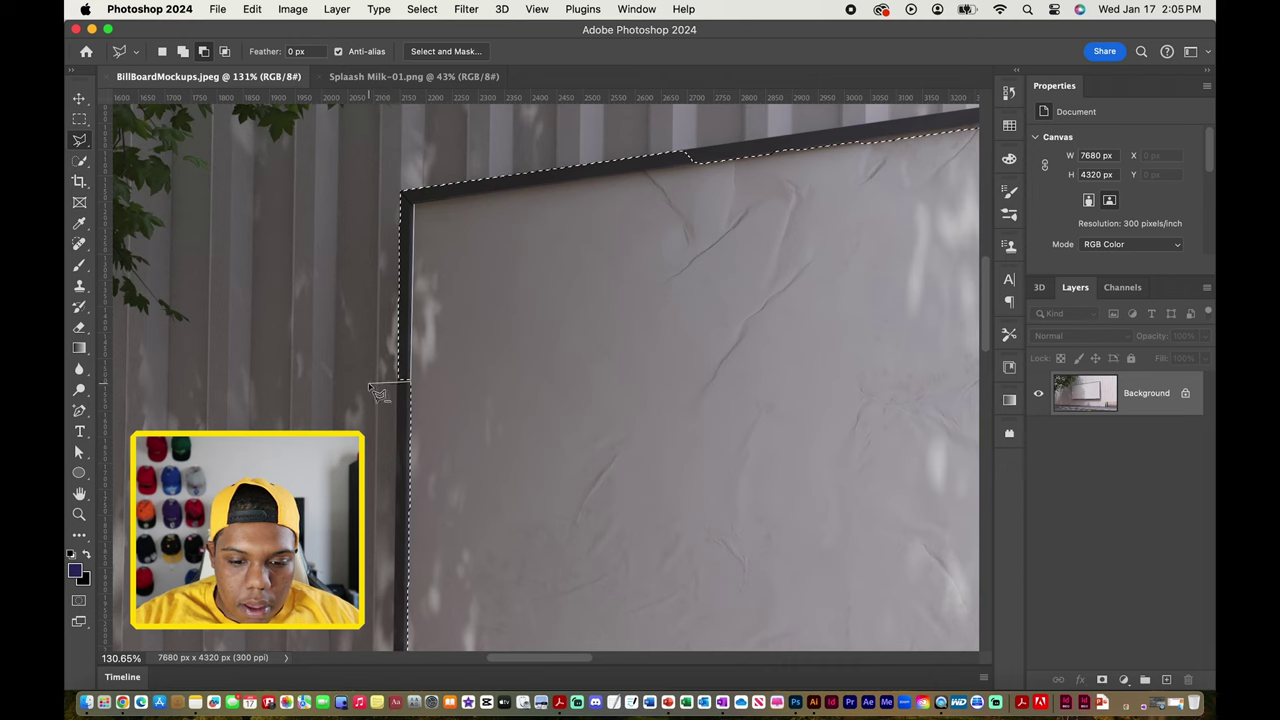
pyautogui.click(368, 381)
pyautogui.click(380, 155)
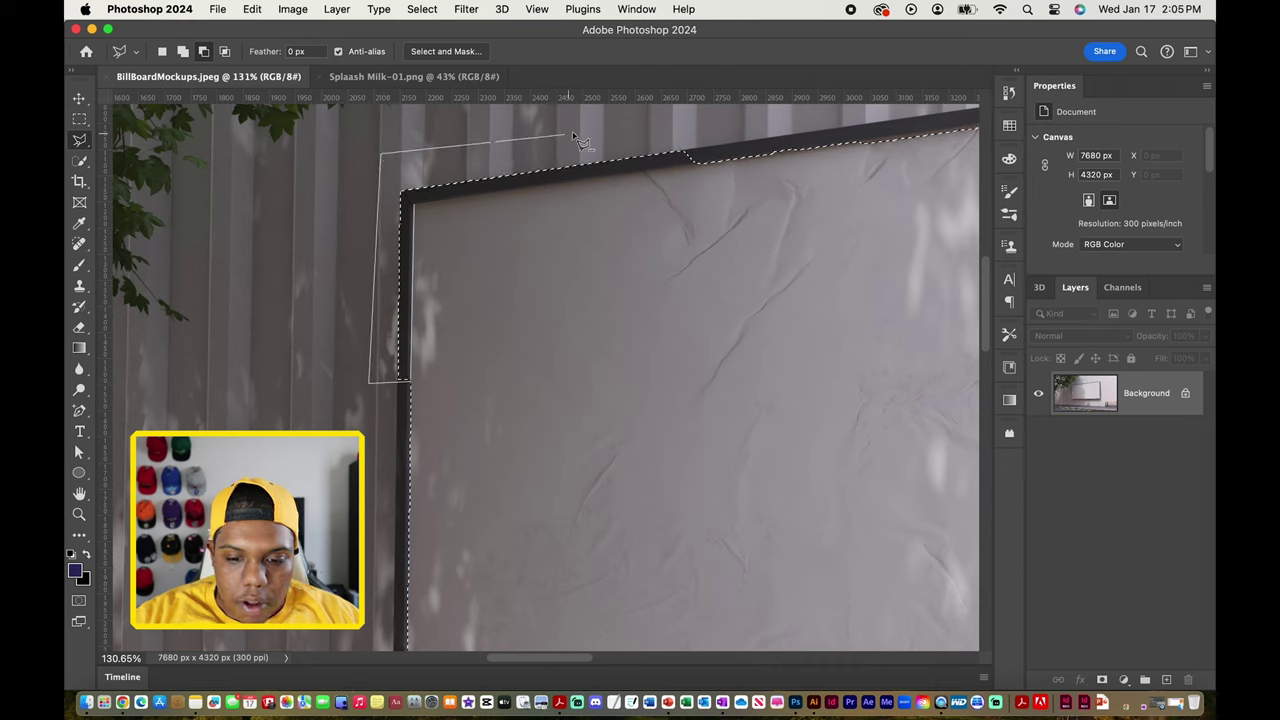
pyautogui.click(715, 143)
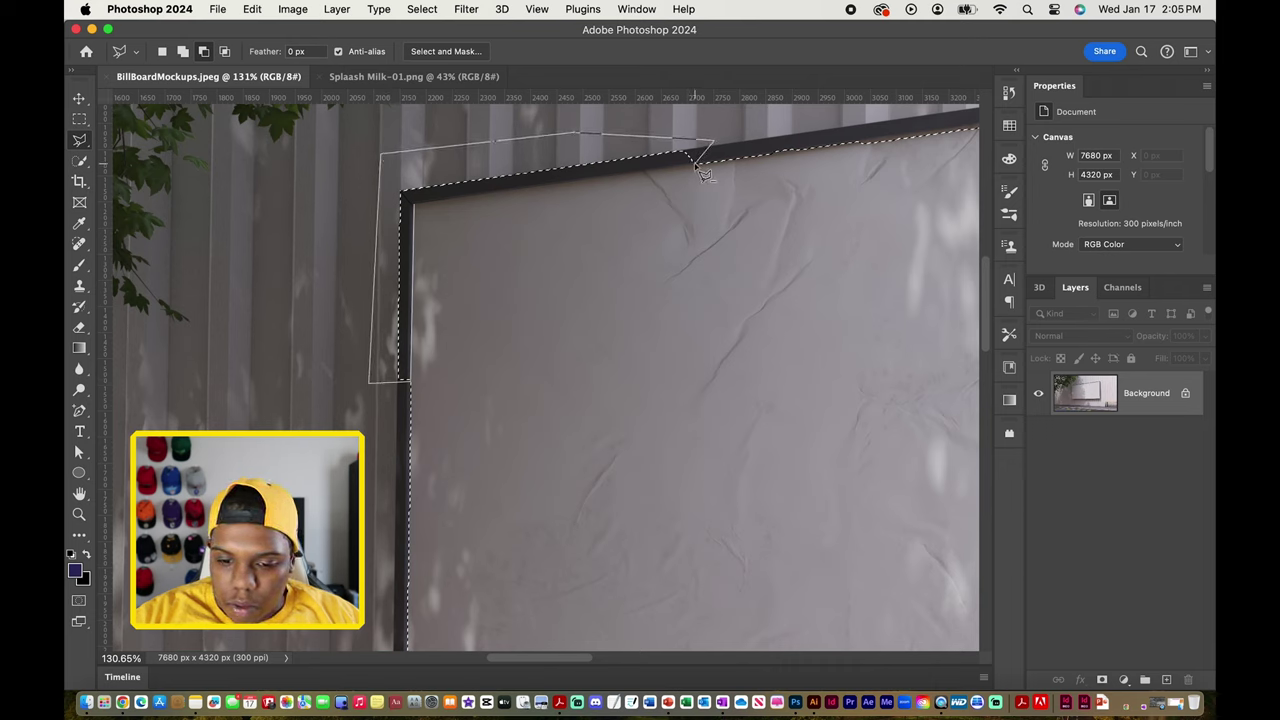
pyautogui.click(699, 162)
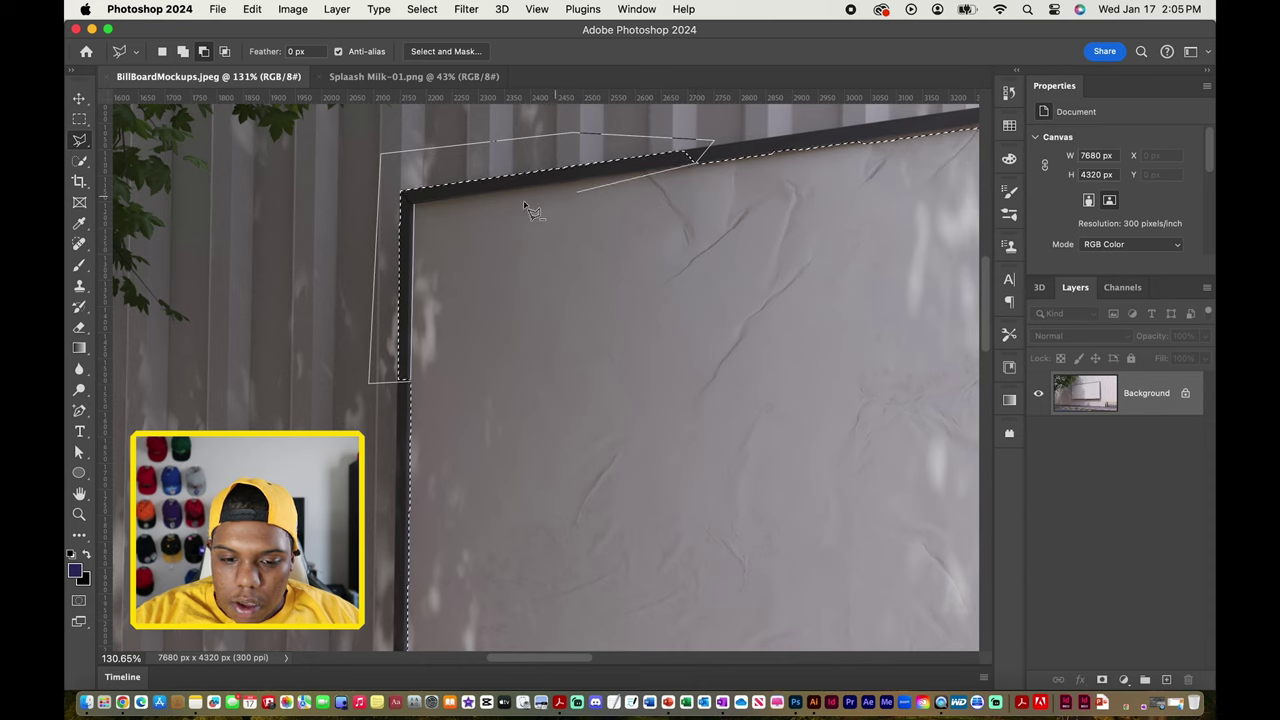
pyautogui.doubleClick(420, 212)
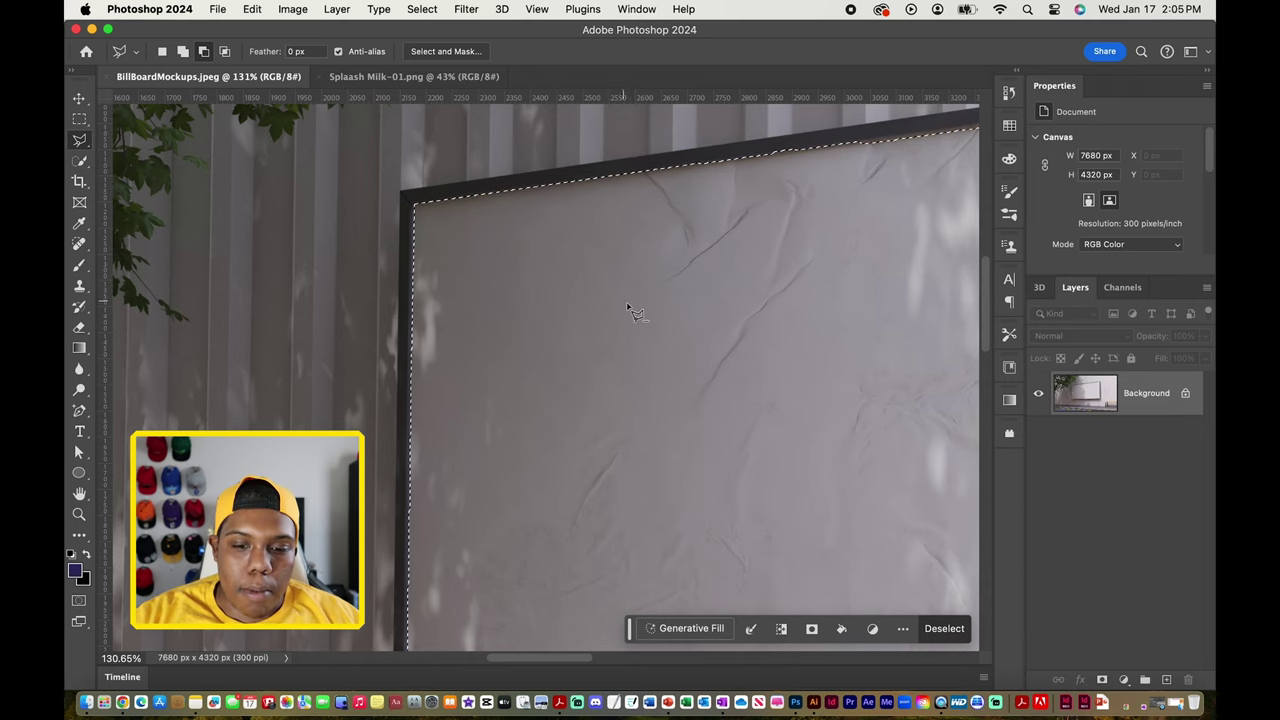
# - Add the strip along the billboard's top edge to the selection with the Polygonal Lasso
pyautogui.hscroll(3, 706, 206)
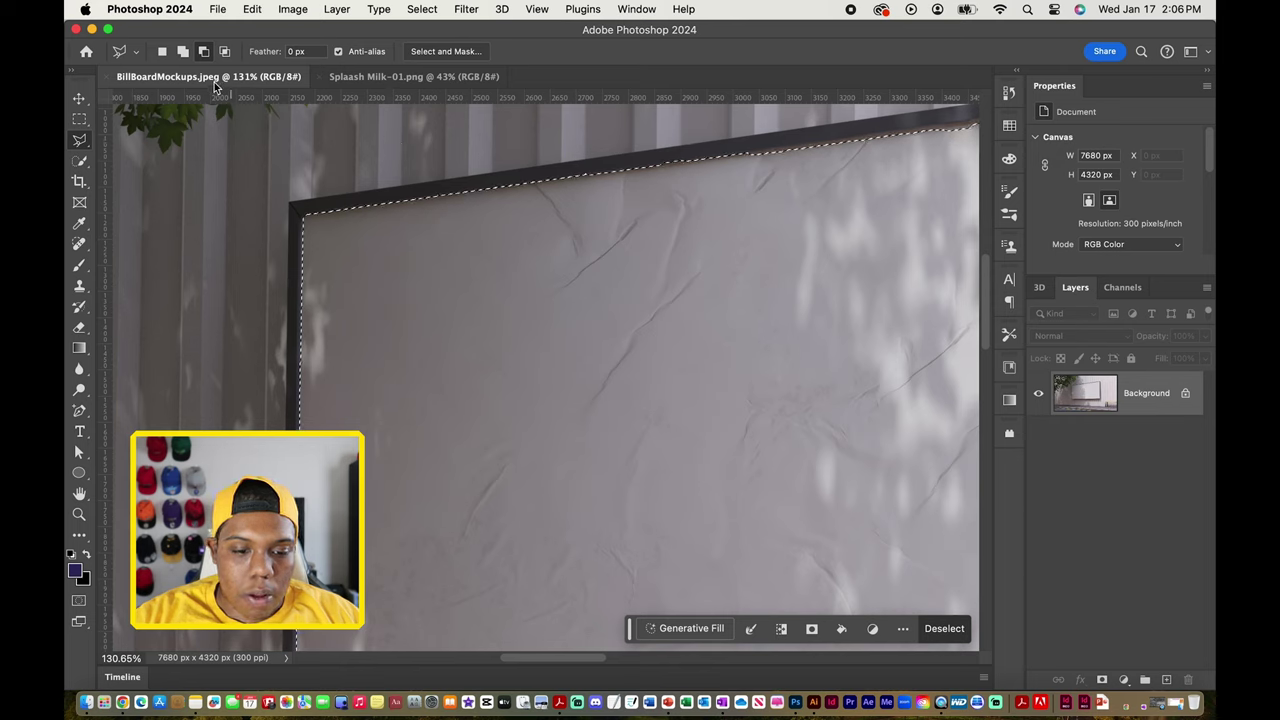
pyautogui.click(184, 52)
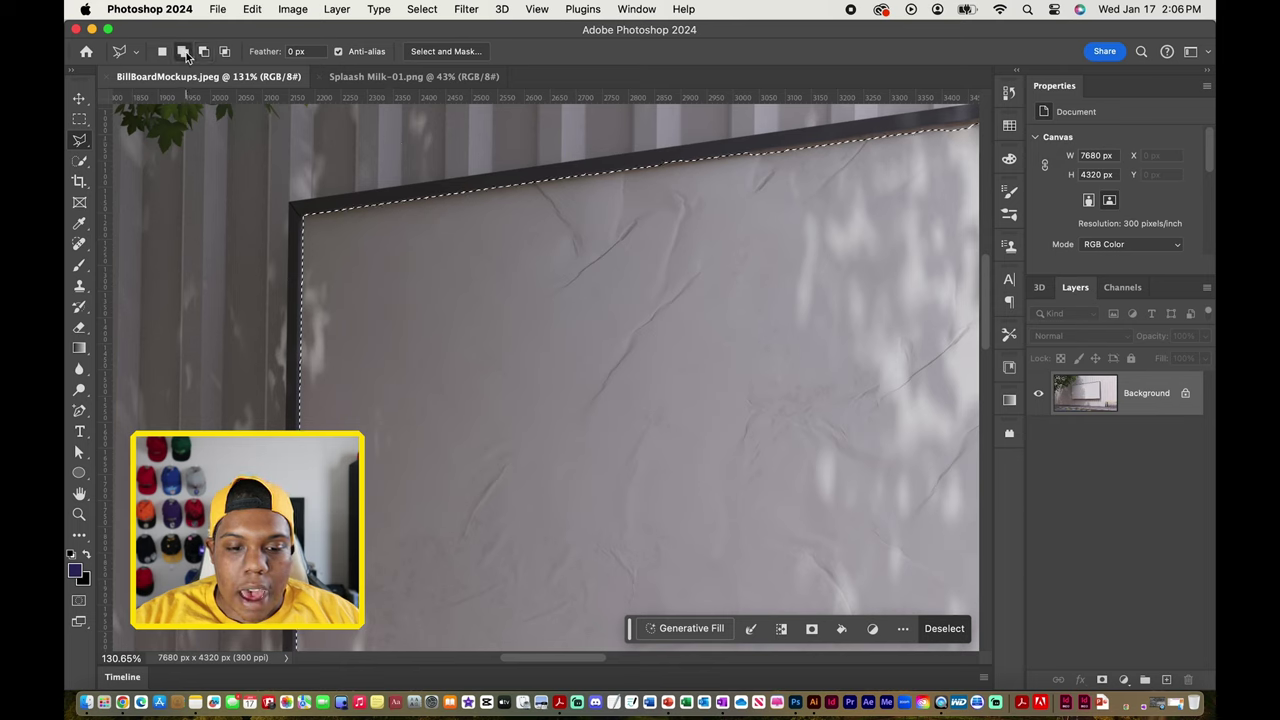
pyautogui.click(304, 216)
pyautogui.hscroll(10, 530, 206)
pyautogui.scroll(2, 530, 206)
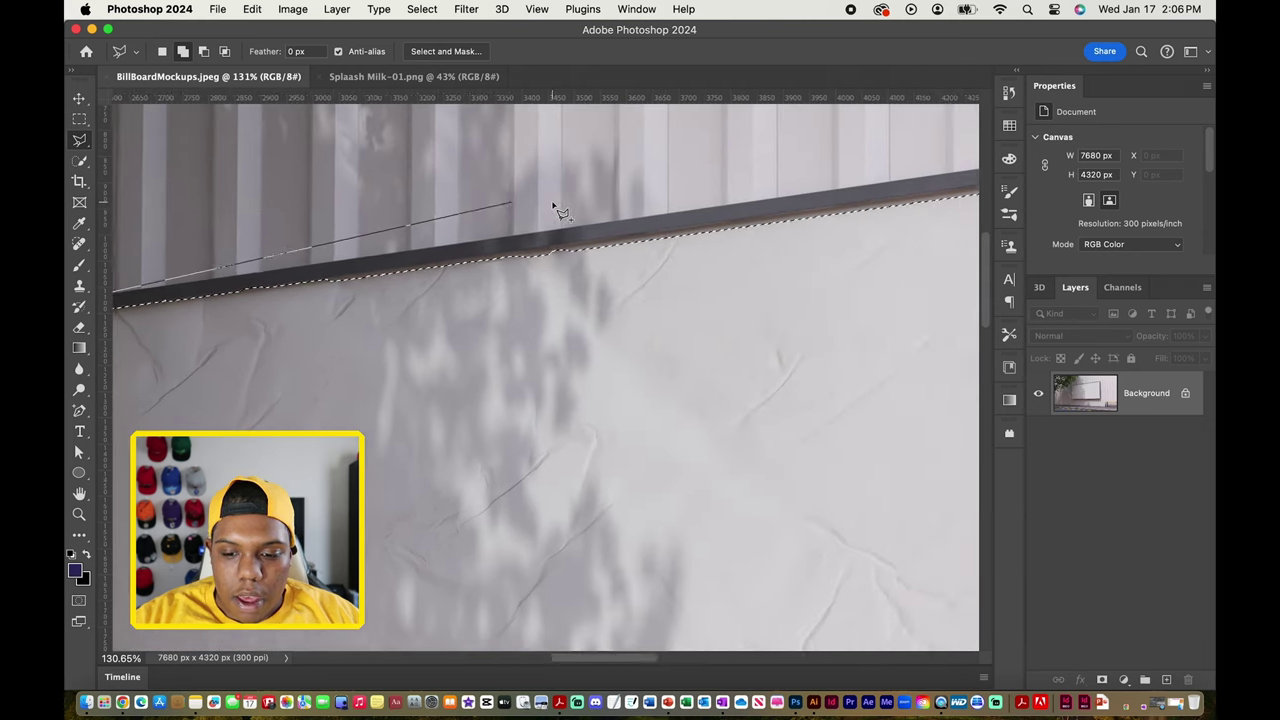
pyautogui.hscroll(15, 557, 207)
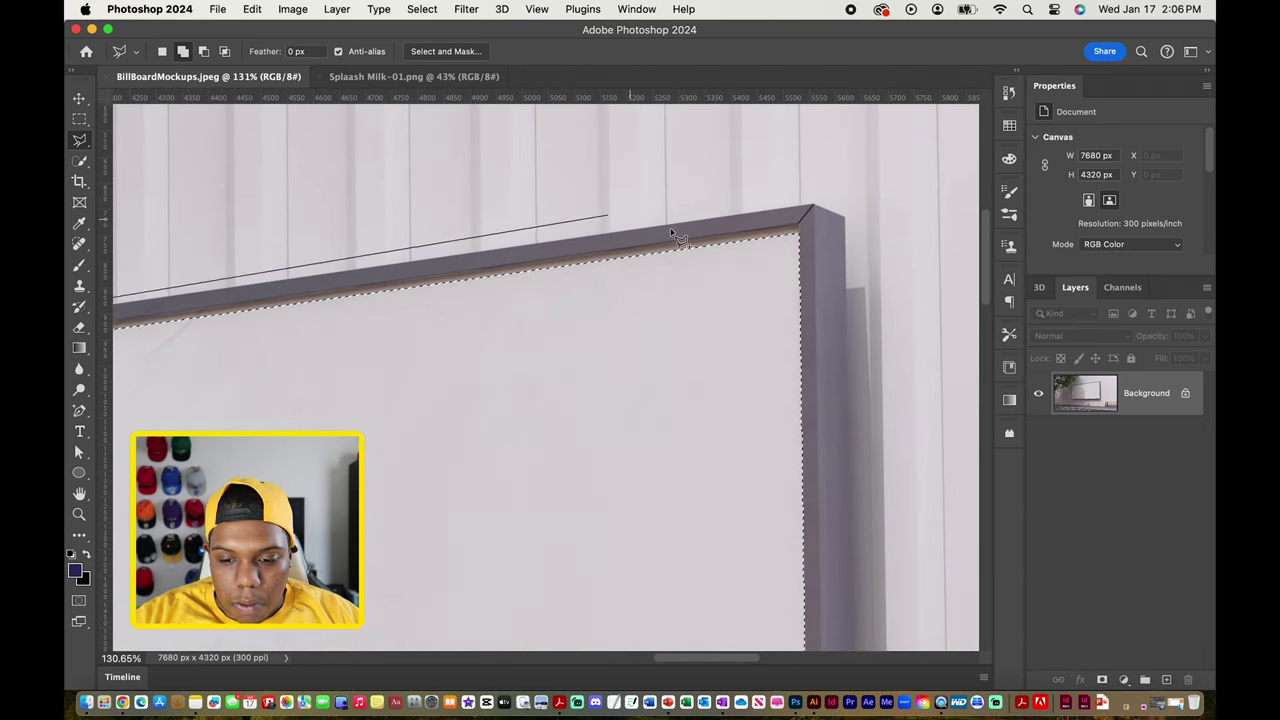
pyautogui.click(806, 250)
pyautogui.hscroll(-16, 806, 250)
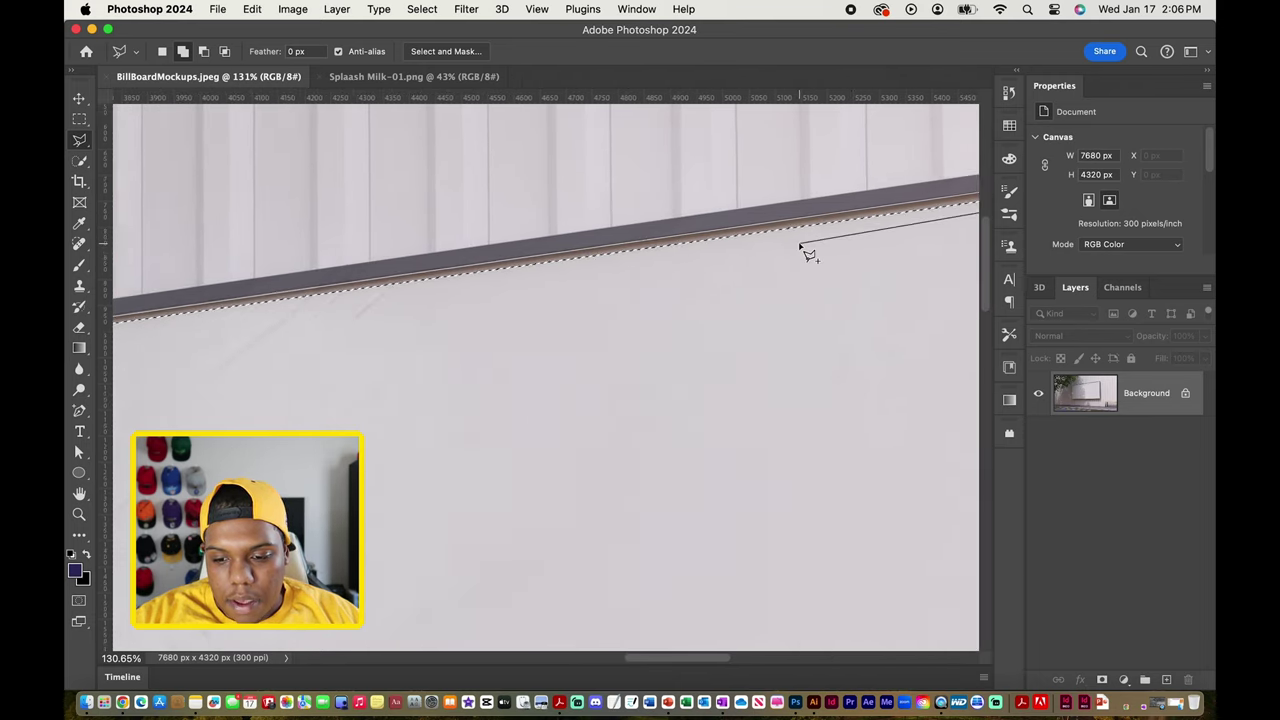
pyautogui.hscroll(-4, 700, 270)
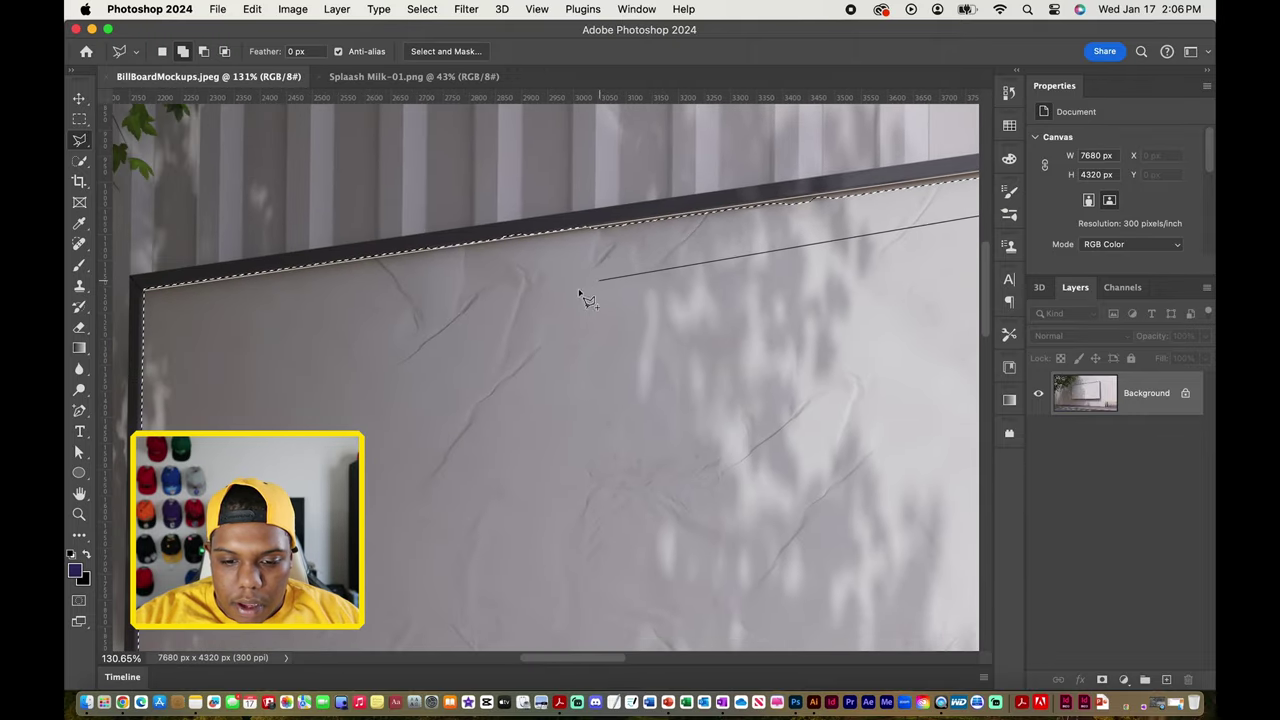
pyautogui.click(165, 299)
pyautogui.scroll(5, 165, 299)
pyautogui.scroll(2, 428, 310)
pyautogui.hscroll(3, 428, 310)
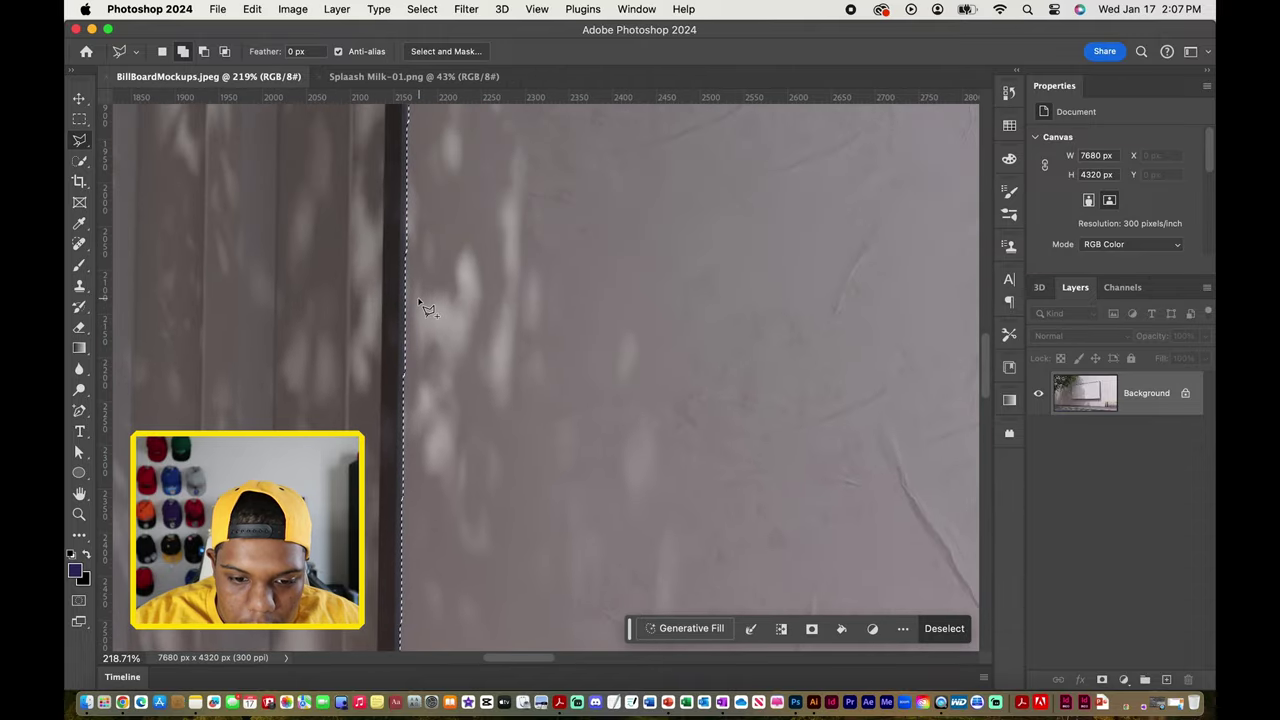
pyautogui.scroll(5, 428, 310)
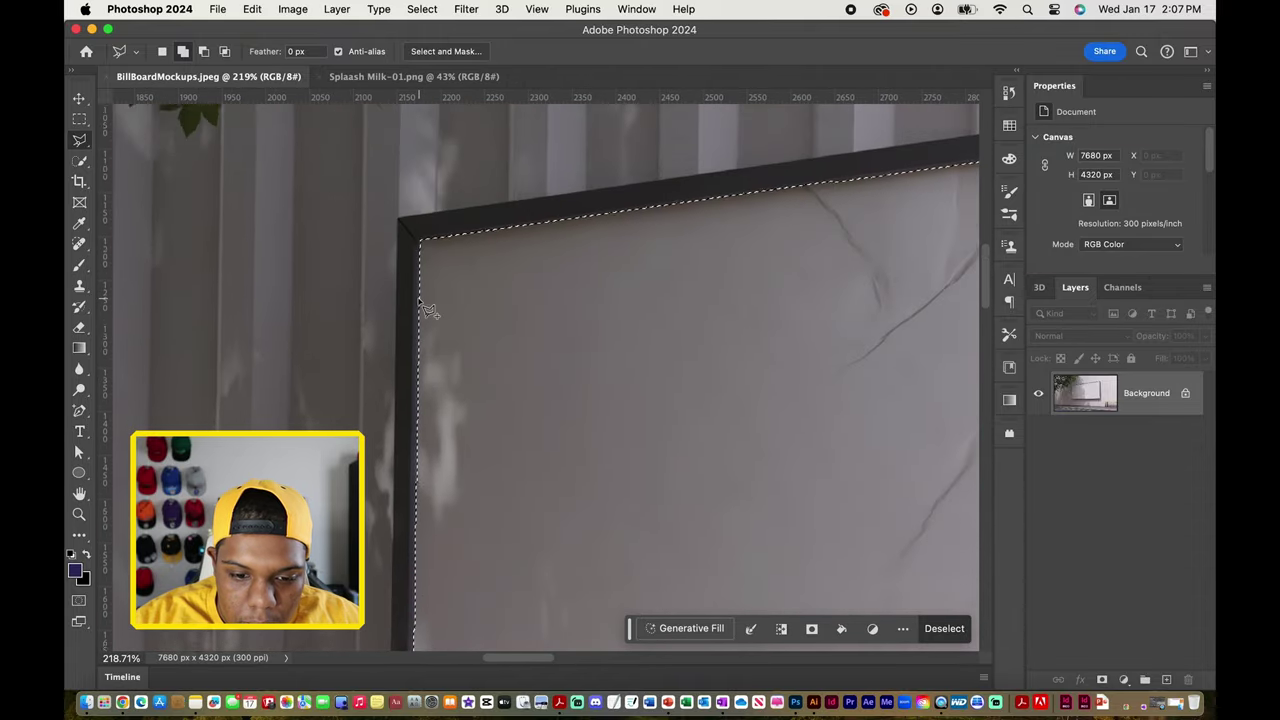
pyautogui.scroll(-6, 447, 271)
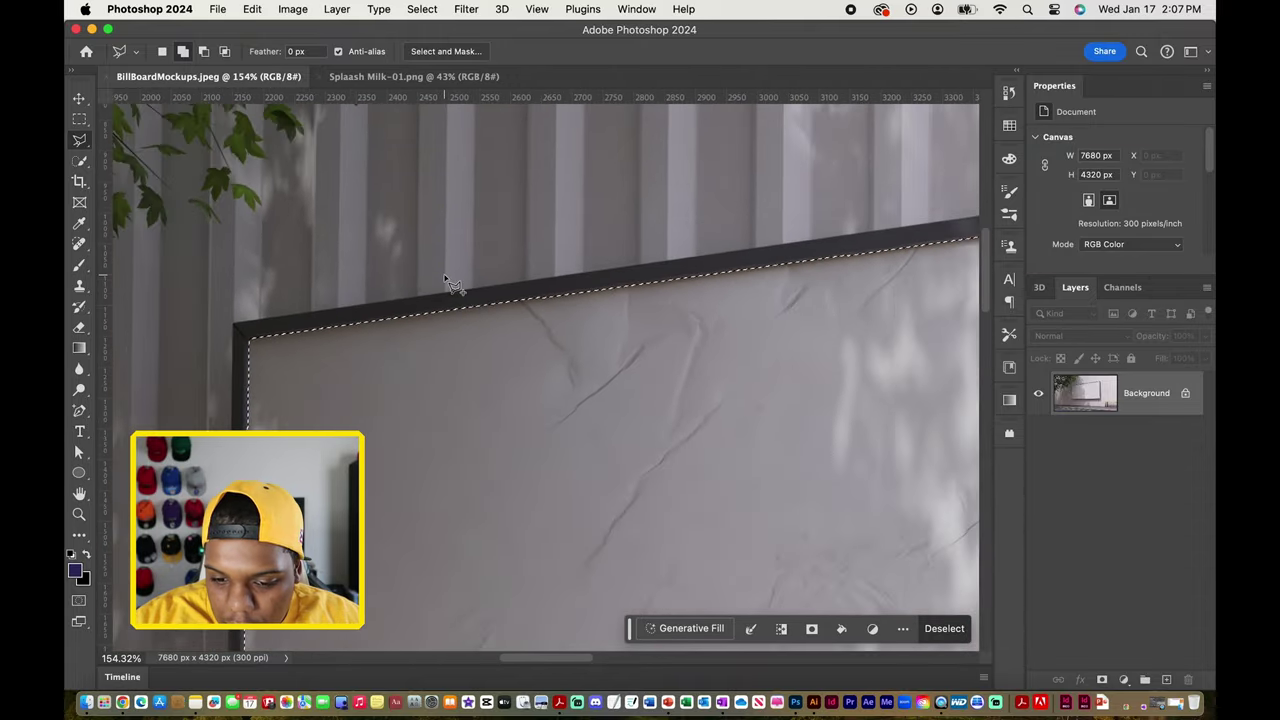
pyautogui.scroll(-4, 503, 200)
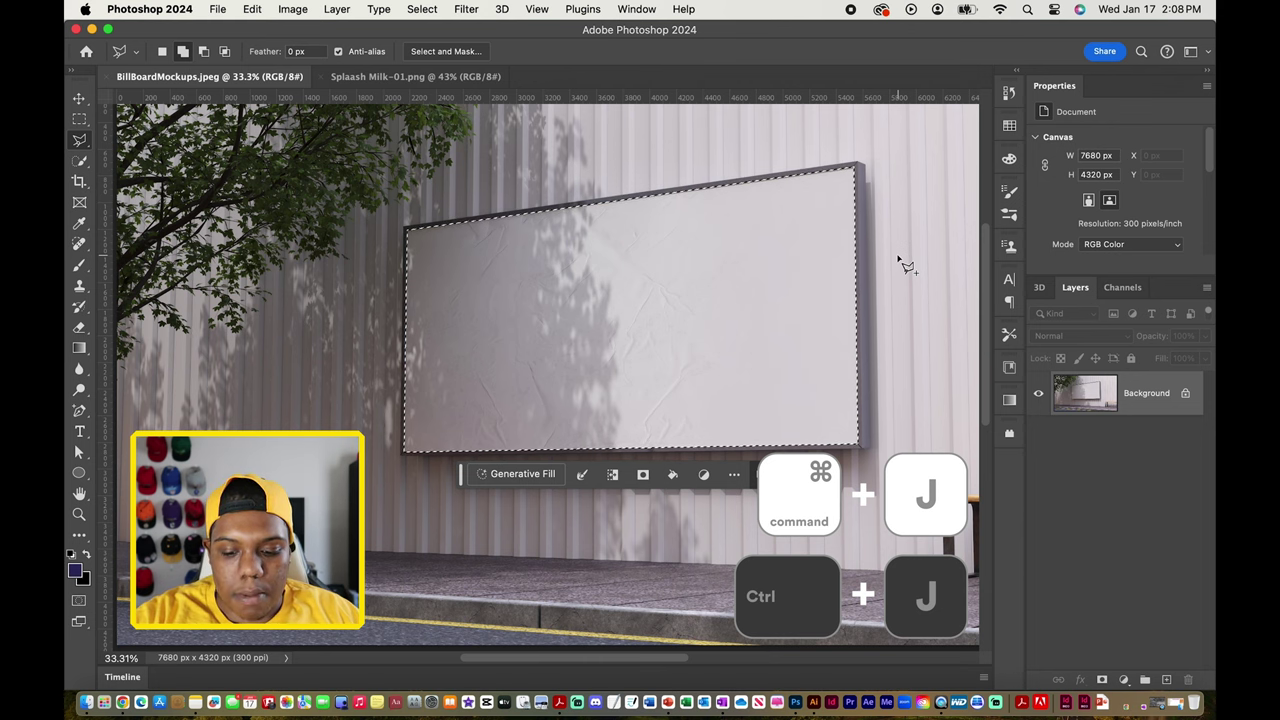
# - Copy the selected billboard face to Layer 1 and check it by toggling Background visibility
pyautogui.press('super+j')
pyautogui.press('v')
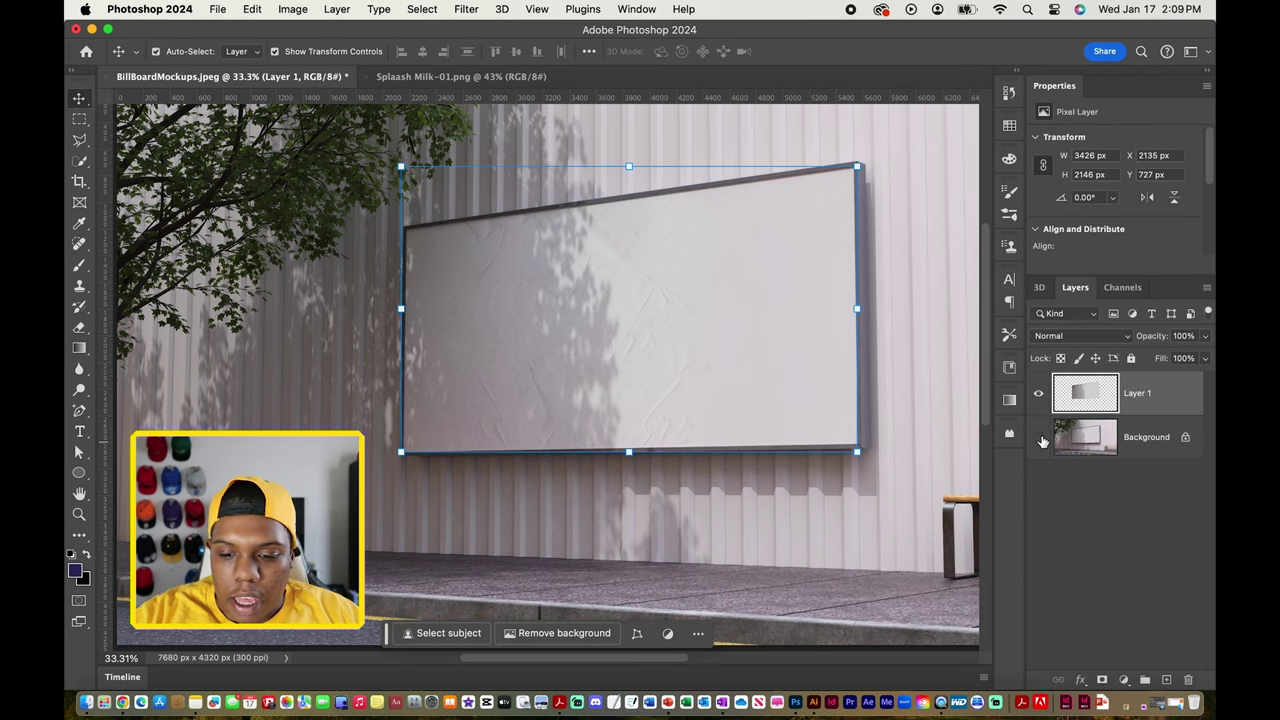
pyautogui.click(1038, 437)
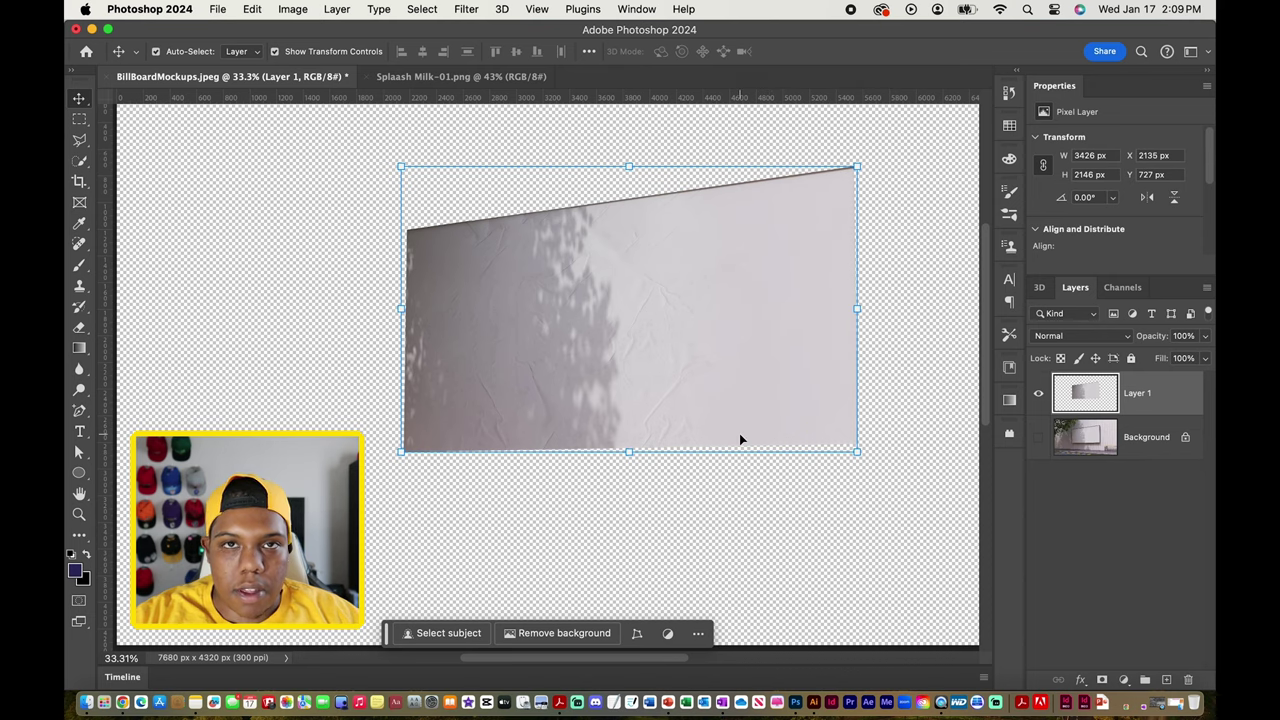
pyautogui.click(1038, 437)
# - Add an empty Layer 2 above Layer 1
pyautogui.click(1094, 512)
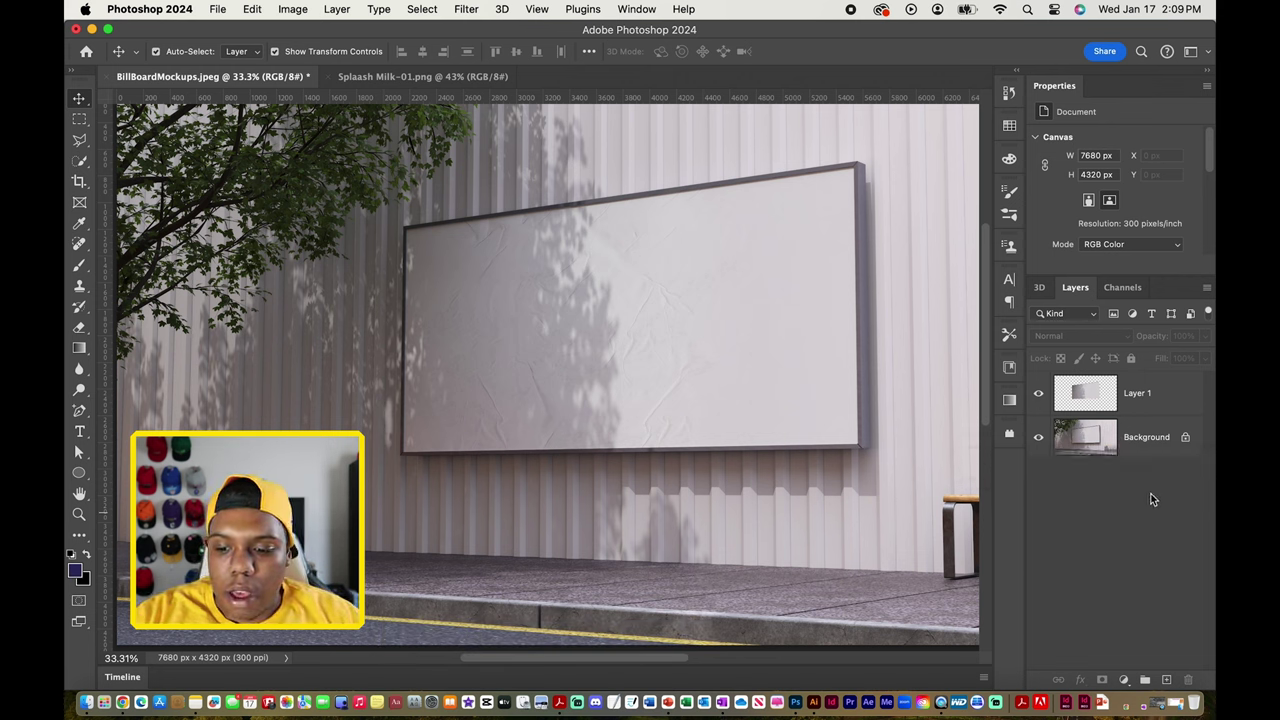
pyautogui.click(1147, 397)
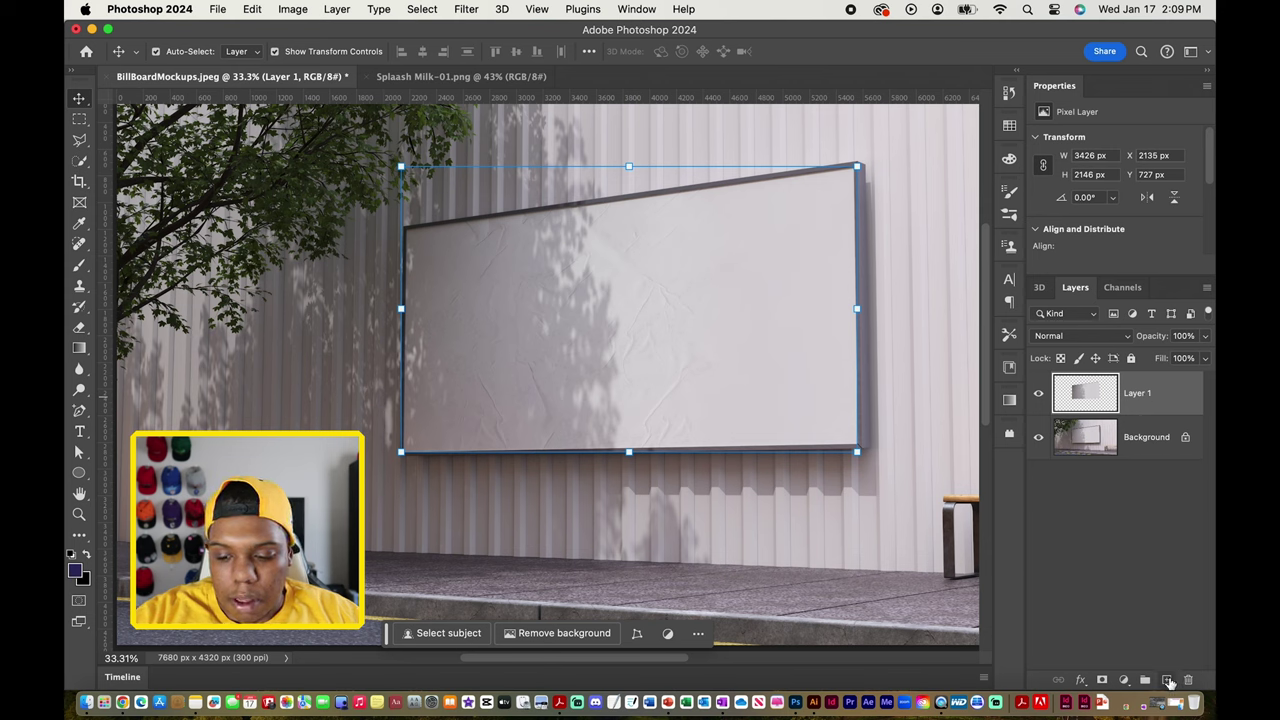
pyautogui.click(1167, 680)
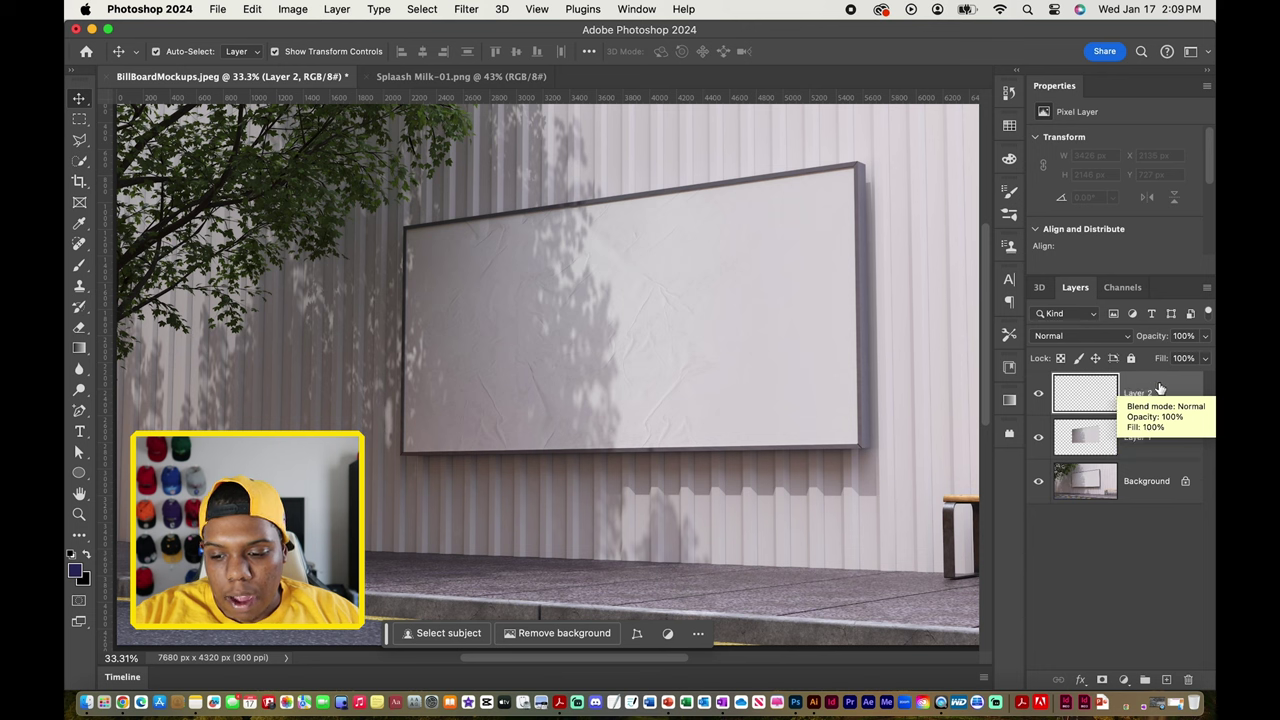
# - Make Layer 2 a clipping mask on the billboard's Layer 1
pyautogui.rightClick(1122, 394)
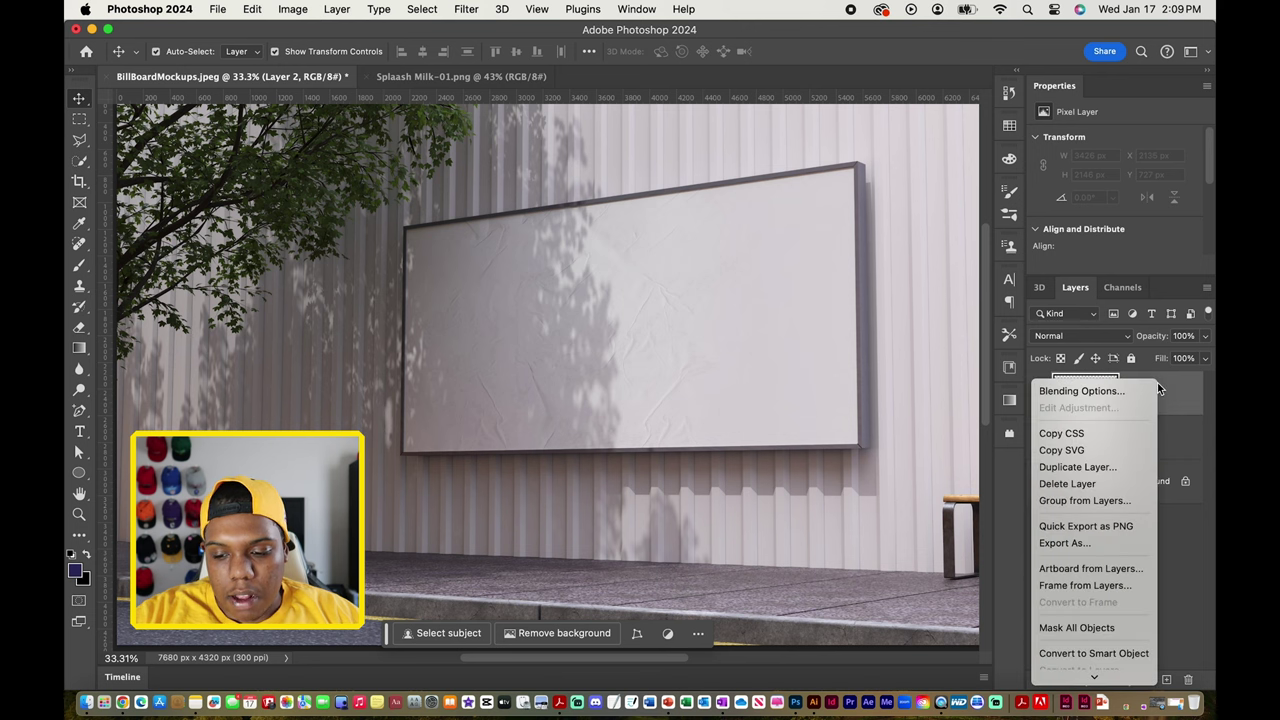
pyautogui.scroll(-4, 1132, 440)
pyautogui.scroll(-3, 1132, 440)
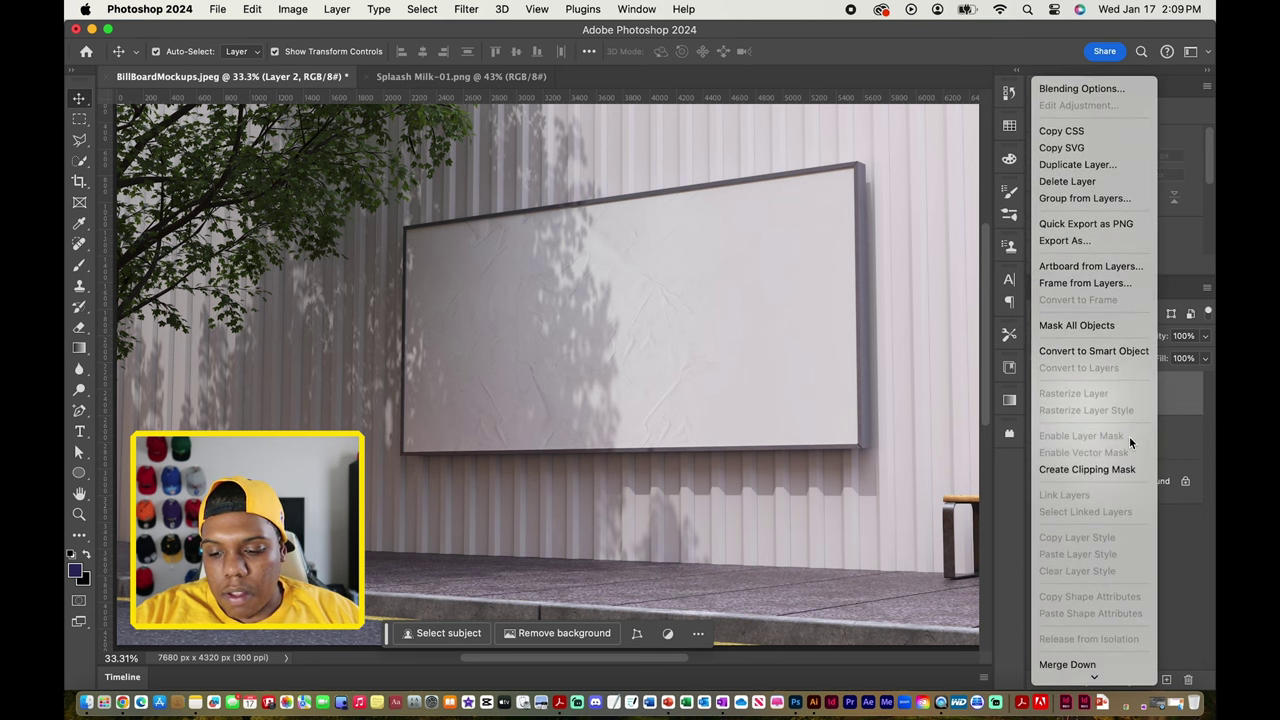
pyautogui.click(1117, 470)
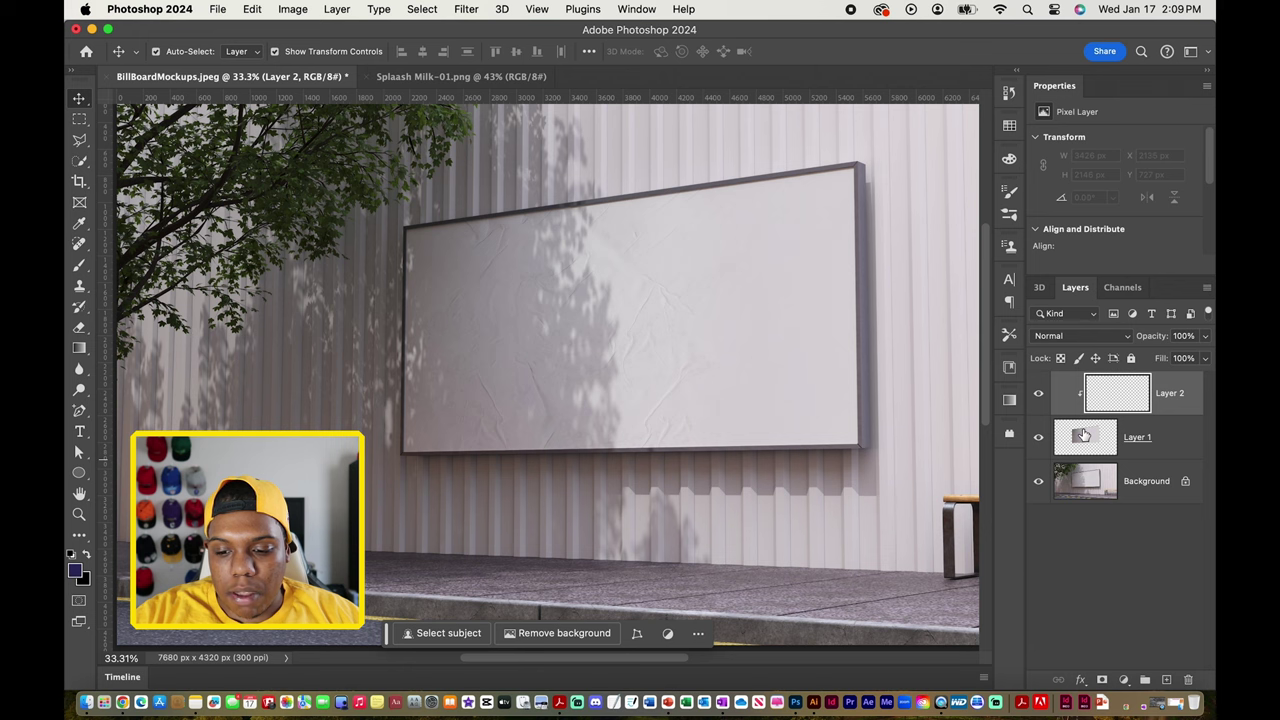
# - Test the clip with brush strokes across the billboard, then undo them
pyautogui.click(80, 267)
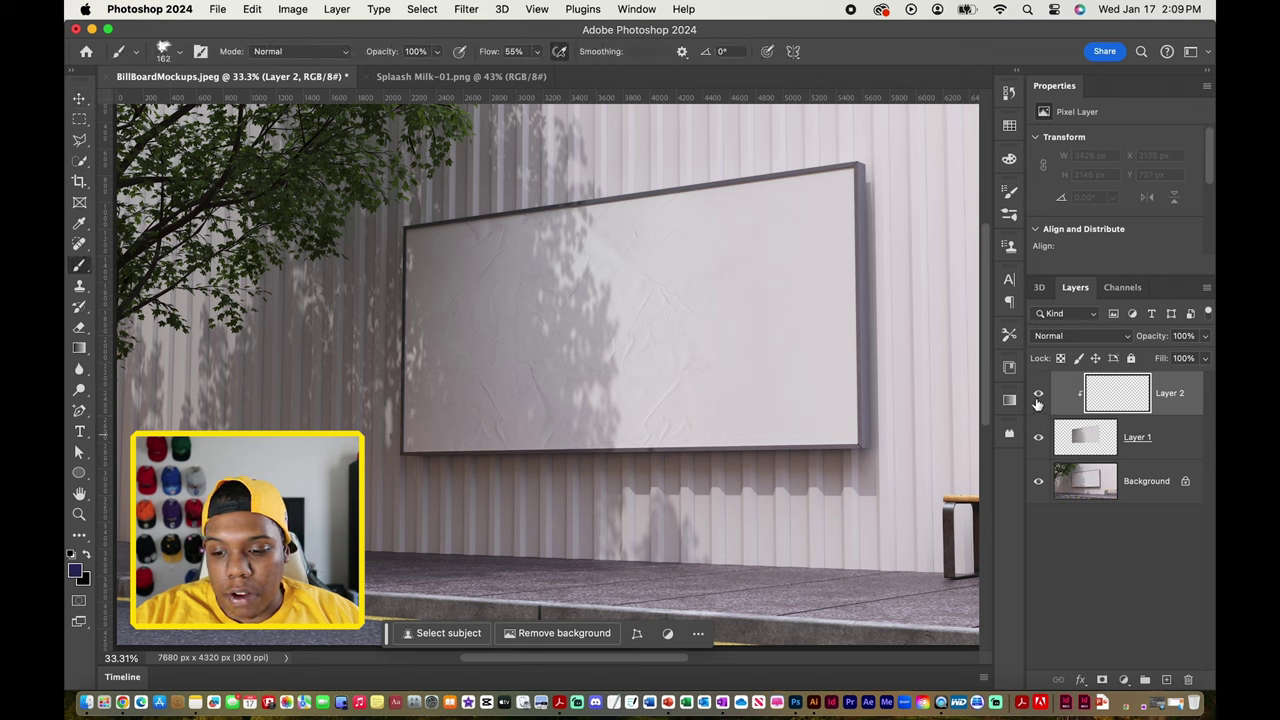
pyautogui.moveTo(457, 225); pyautogui.dragTo(485, 450)
pyautogui.moveTo(577, 208); pyautogui.dragTo(537, 448)
pyautogui.moveTo(612, 203); pyautogui.dragTo(690, 445)
pyautogui.moveTo(704, 445)
pyautogui.mouseDown()
pyautogui.moveTo(687, 192)
pyautogui.moveTo(750, 443)
pyautogui.mouseUp()
pyautogui.click(1118, 442)
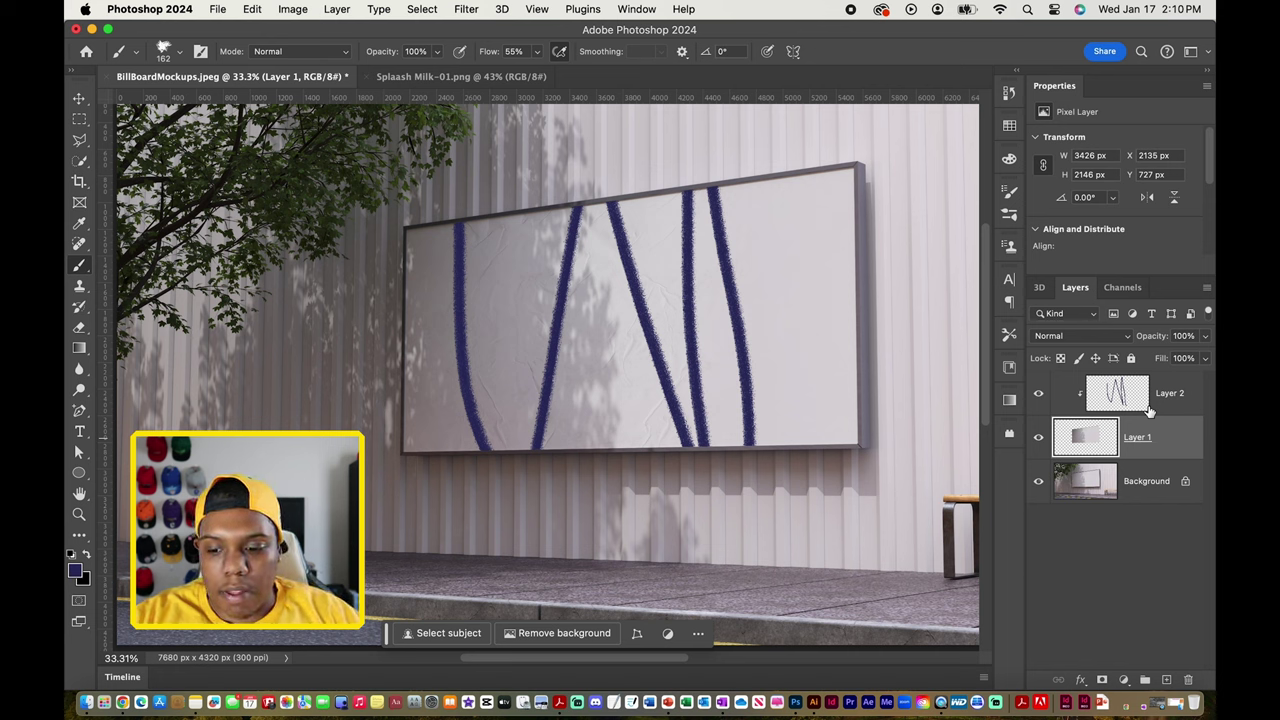
pyautogui.click(1148, 406)
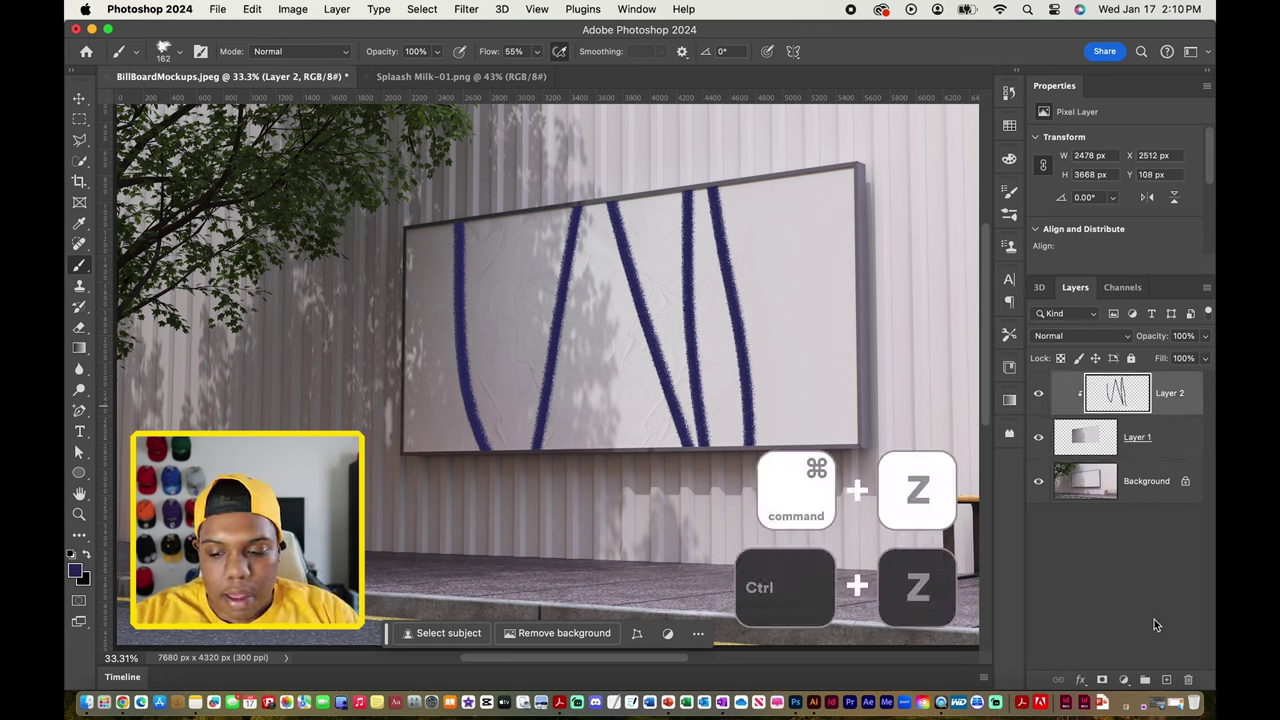
pyautogui.press('super+z')
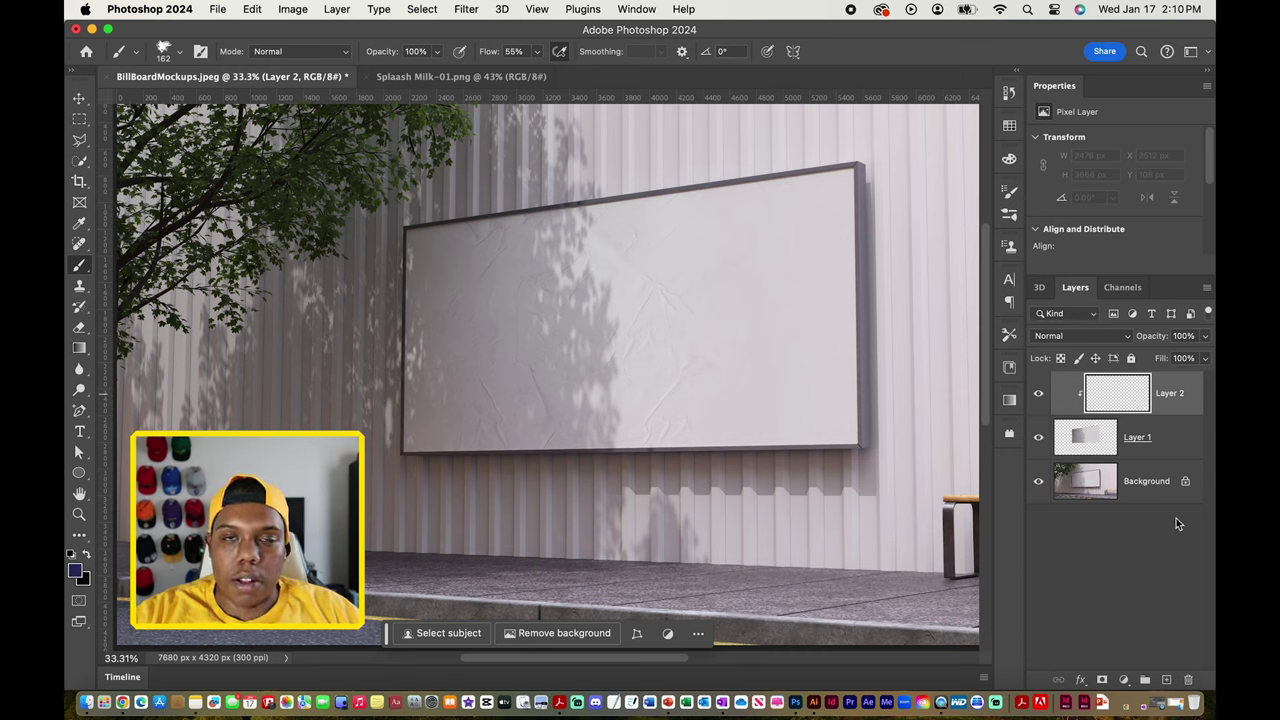
# - Copy the entire Splaash Milk-01.png design and return to the billboard mockup
pyautogui.click(1166, 583)
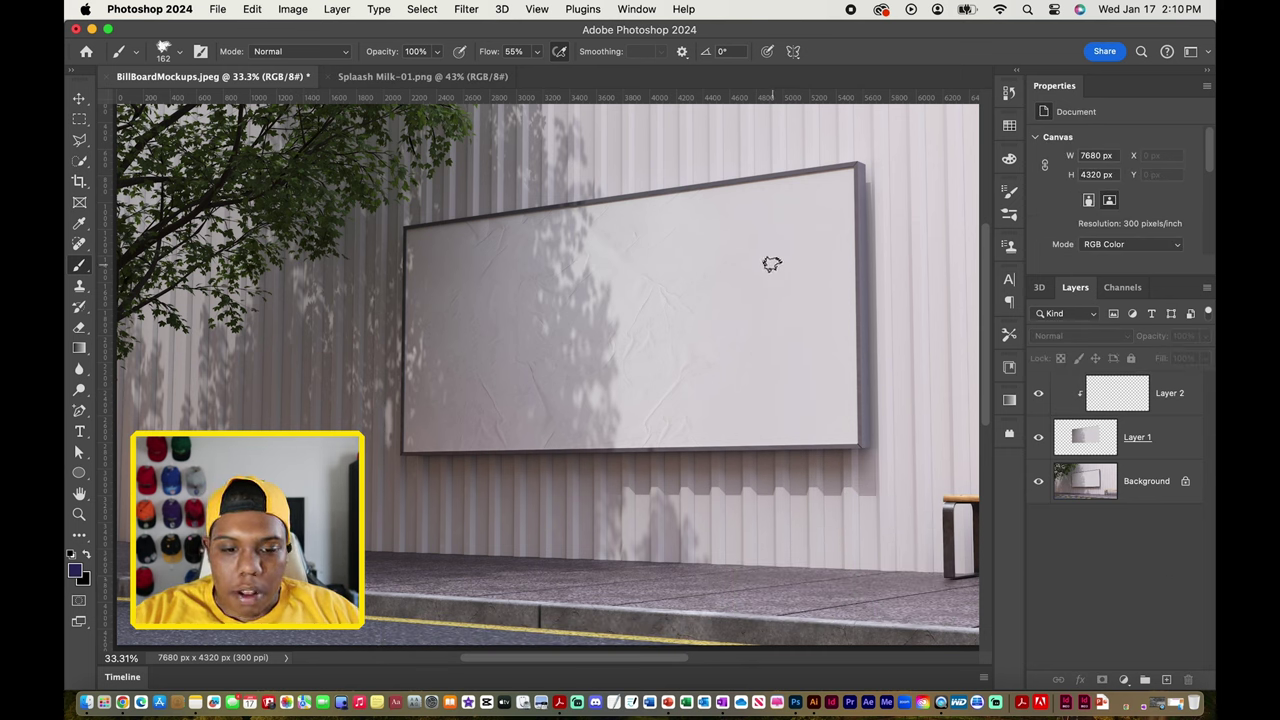
pyautogui.click(440, 76)
pyautogui.click(79, 99)
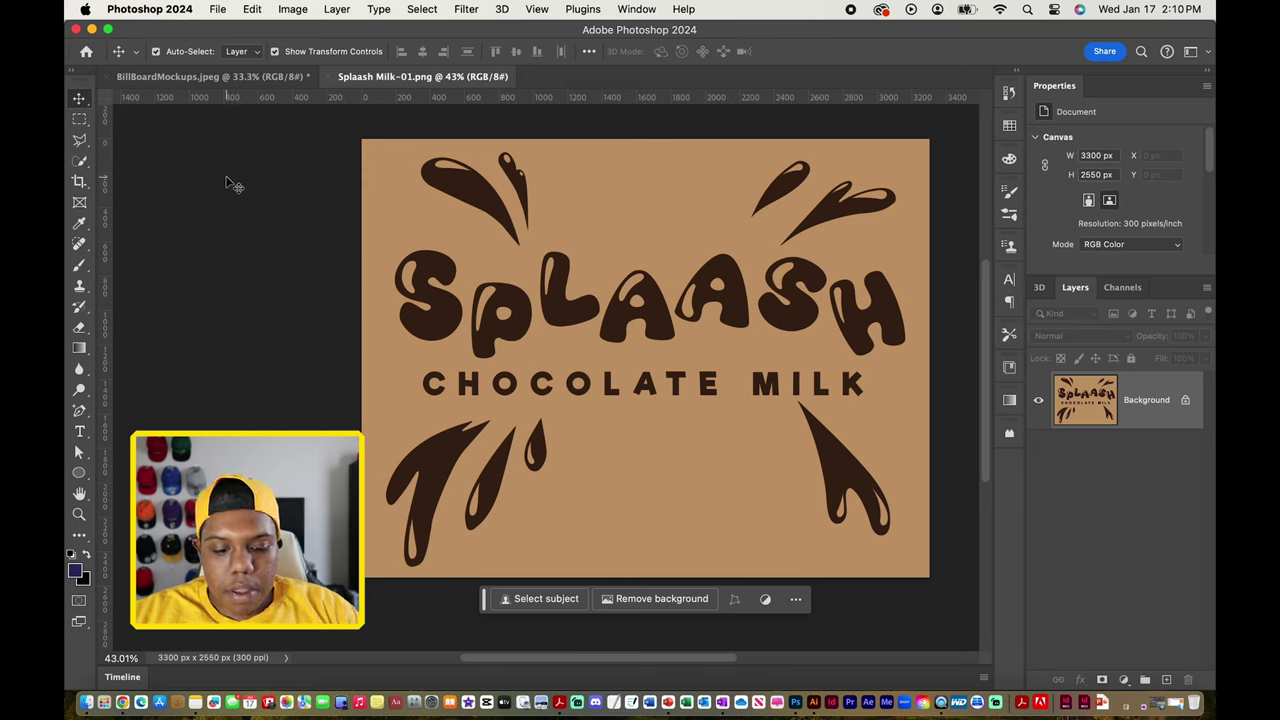
pyautogui.press('super+a')
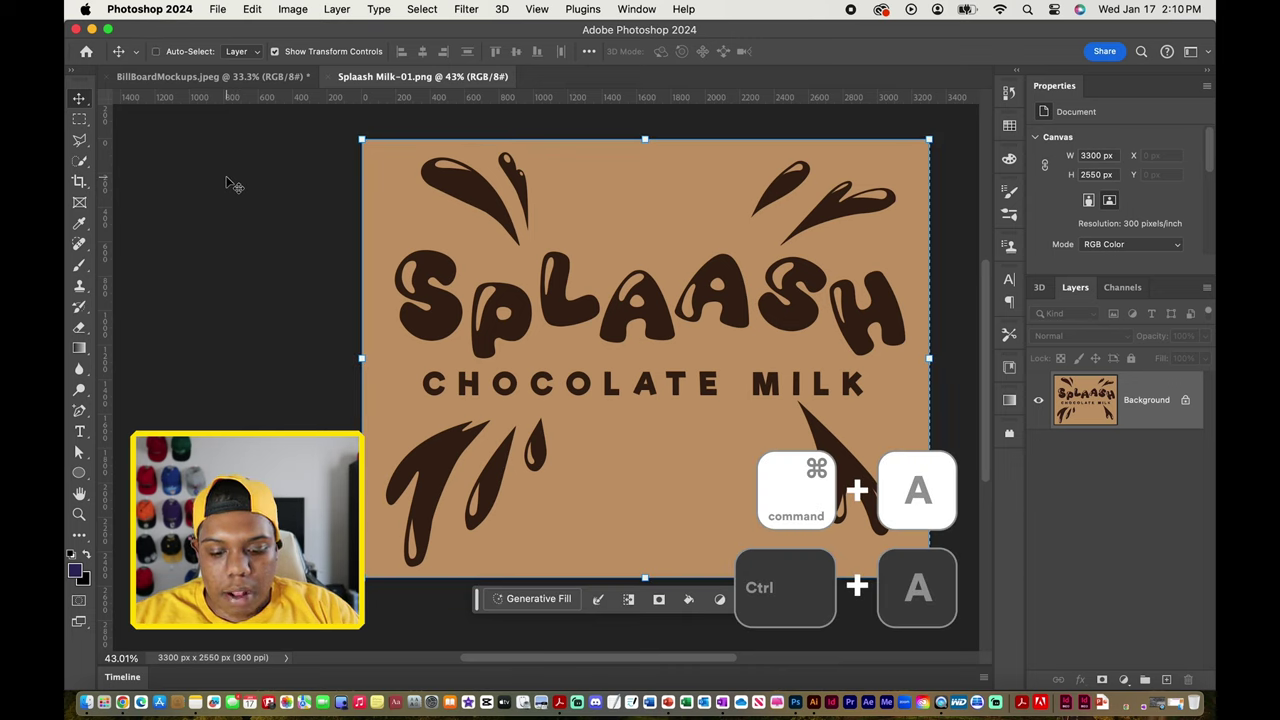
pyautogui.press('super+c')
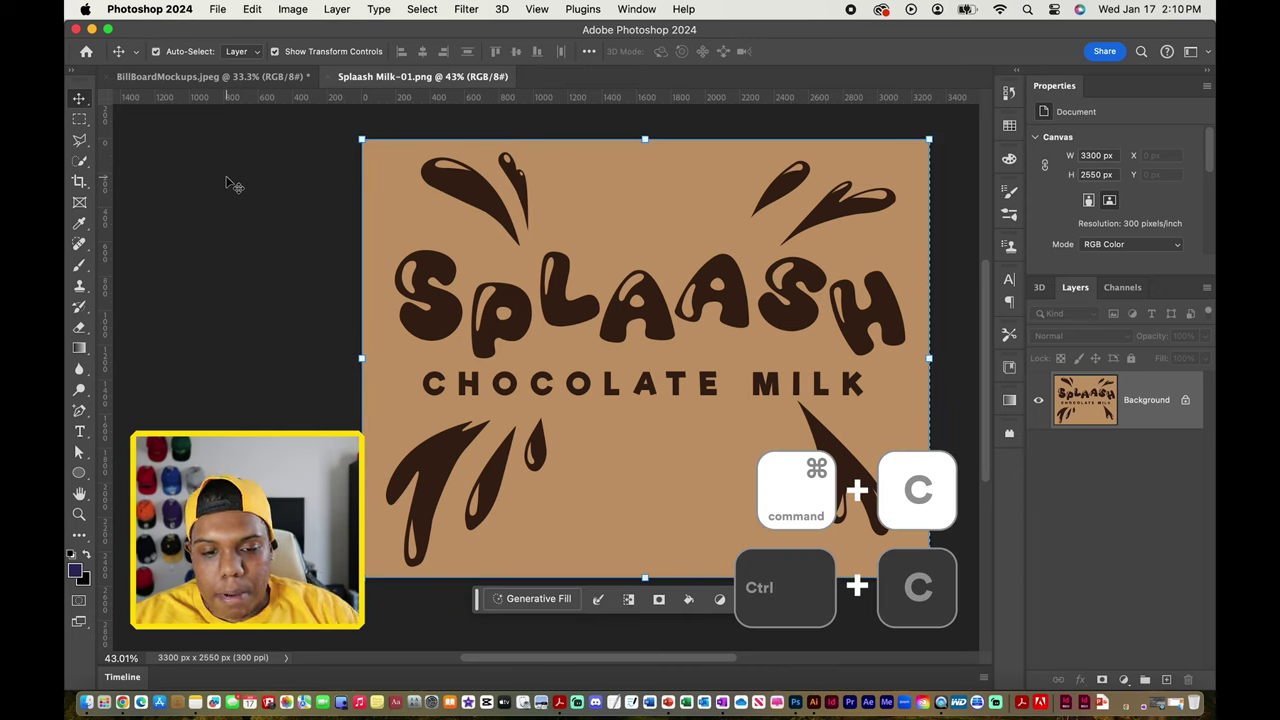
pyautogui.click(212, 78)
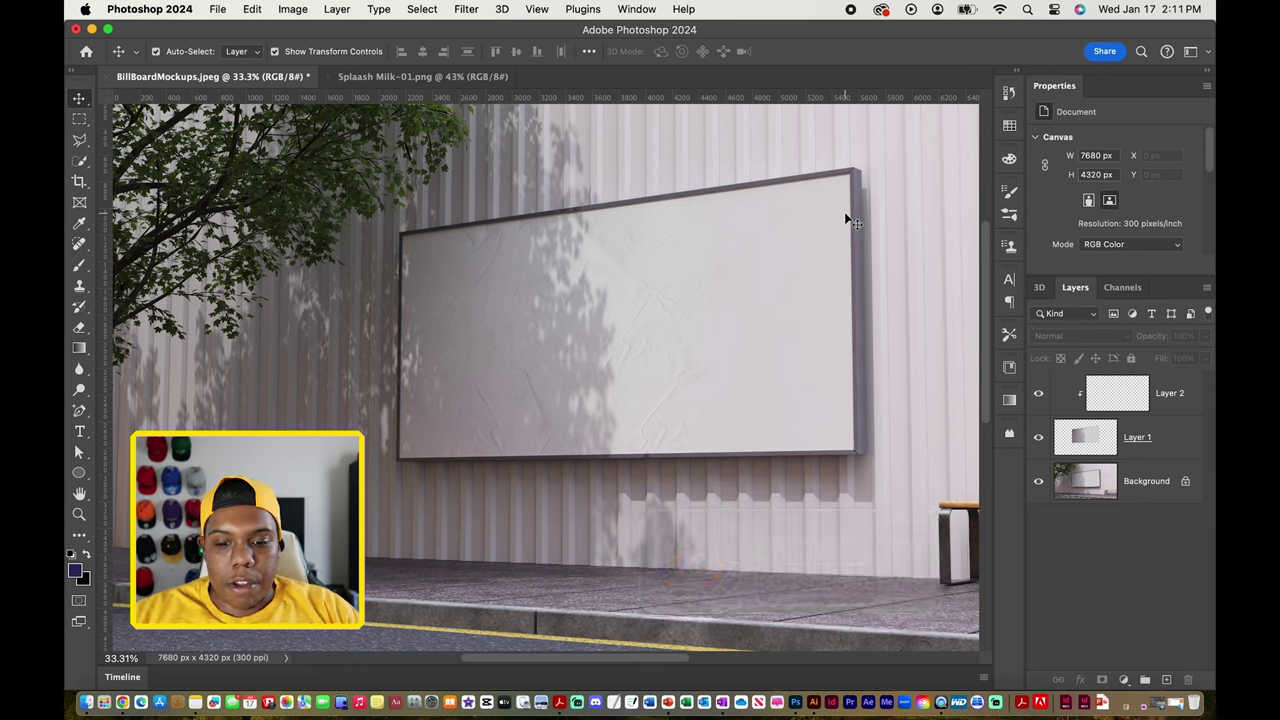
# - Open Filter > Vanishing Point on Layer 2 and place the first plane corner at the billboard's top-left
pyautogui.click(1125, 393)
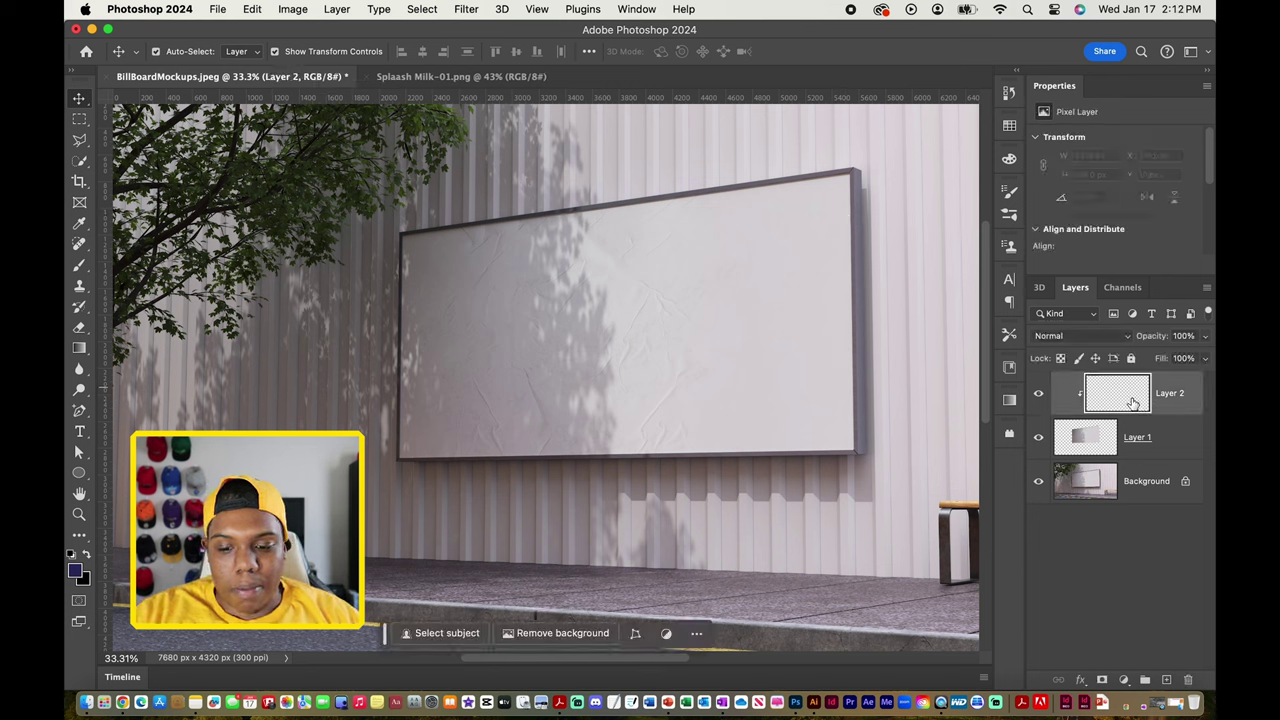
pyautogui.click(467, 10)
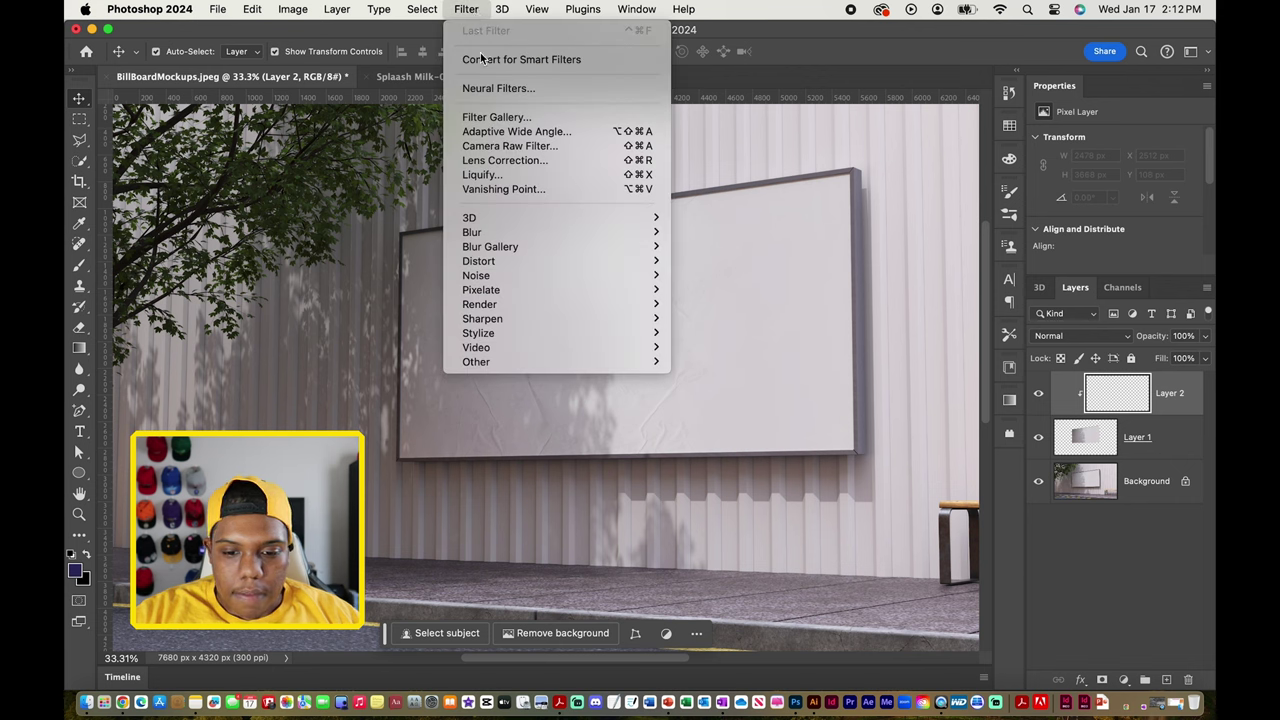
pyautogui.click(495, 191)
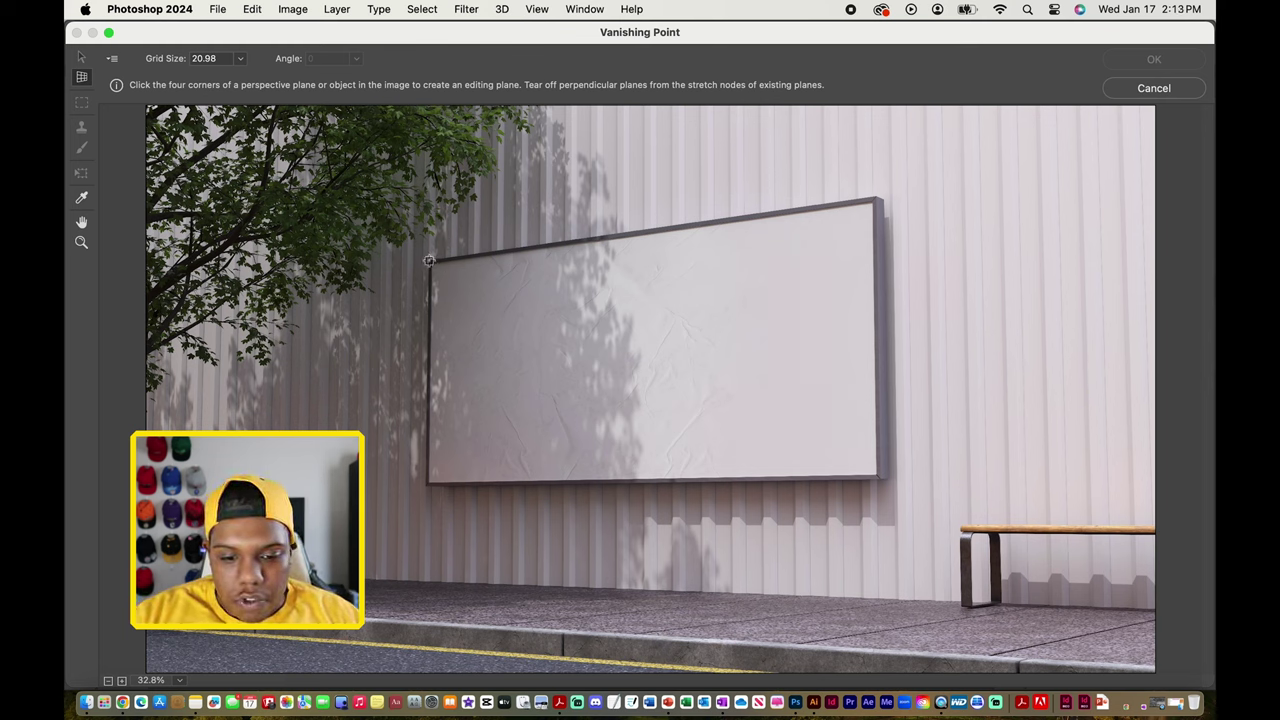
pyautogui.click(429, 261)
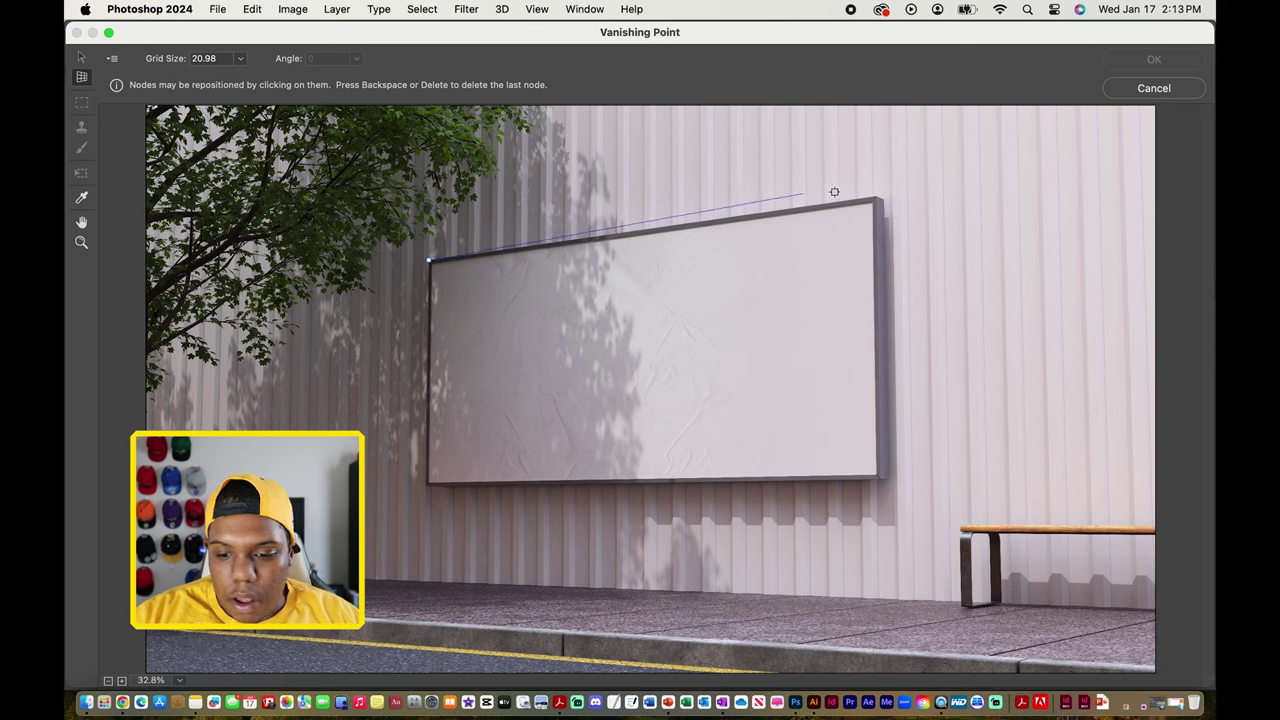
# - Place the remaining plane corners at the billboard's top-right, bottom-right and bottom-left
pyautogui.click(876, 199)
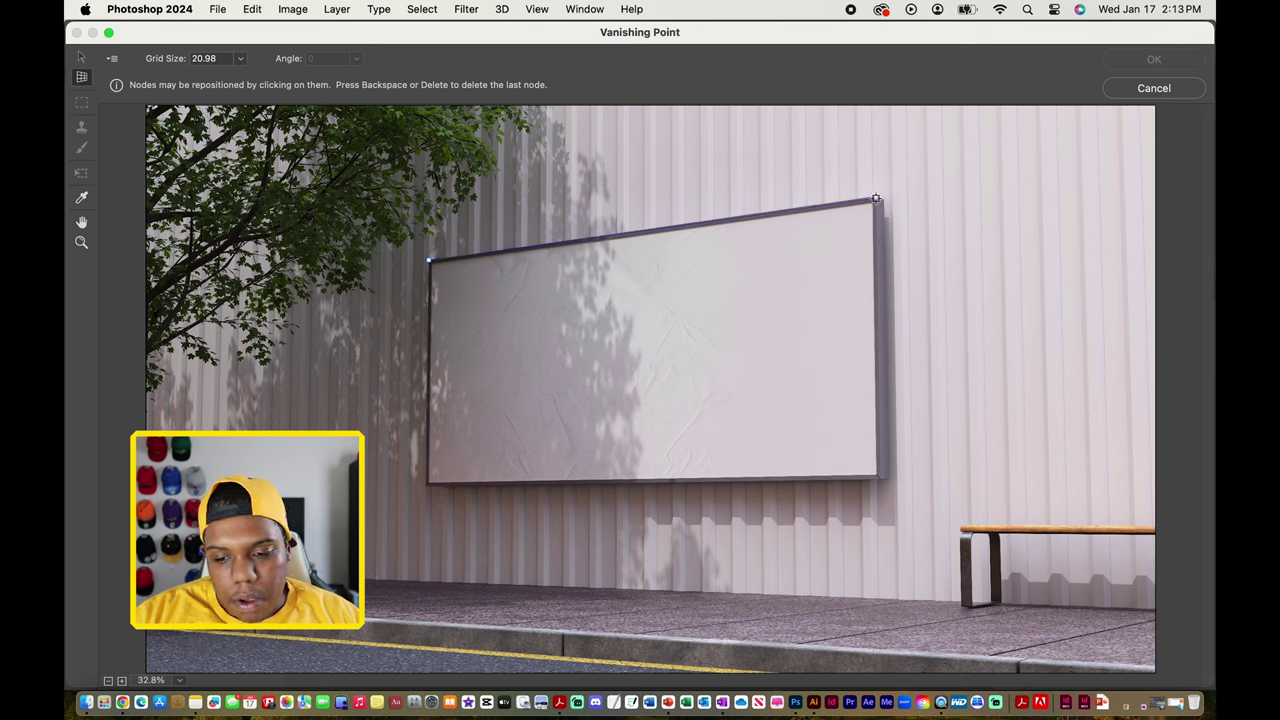
pyautogui.click(878, 477)
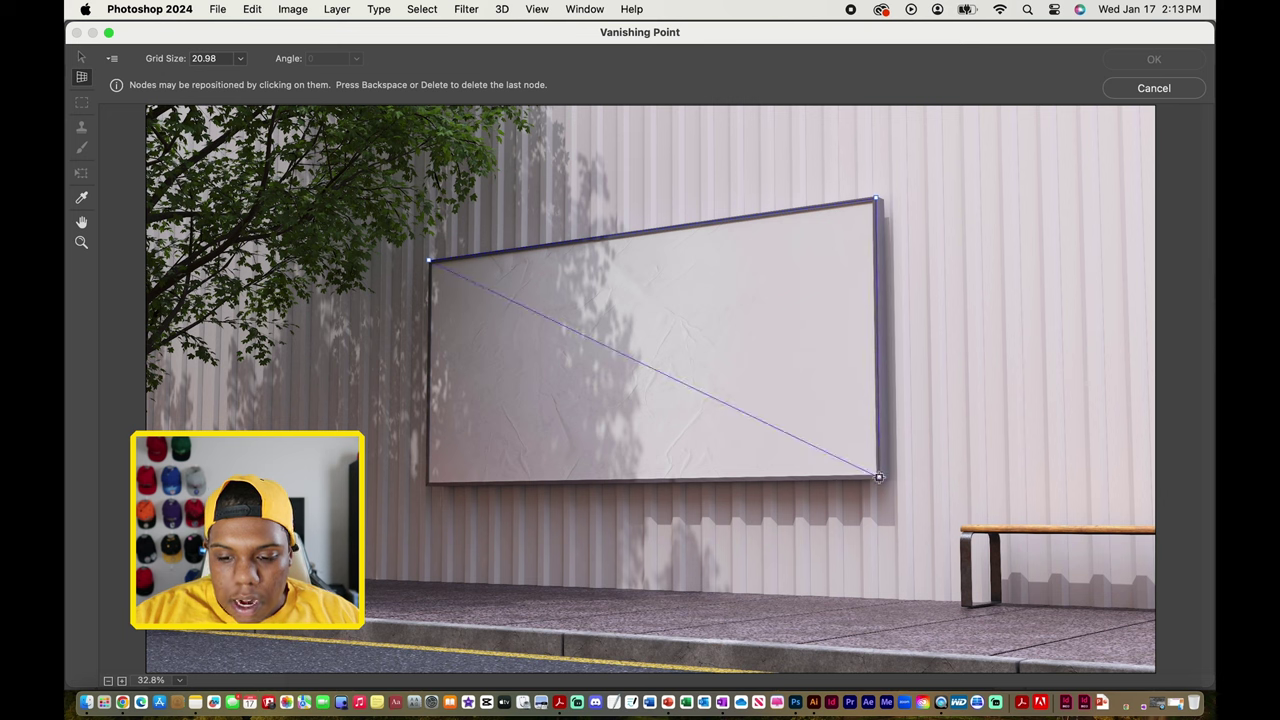
pyautogui.click(427, 484)
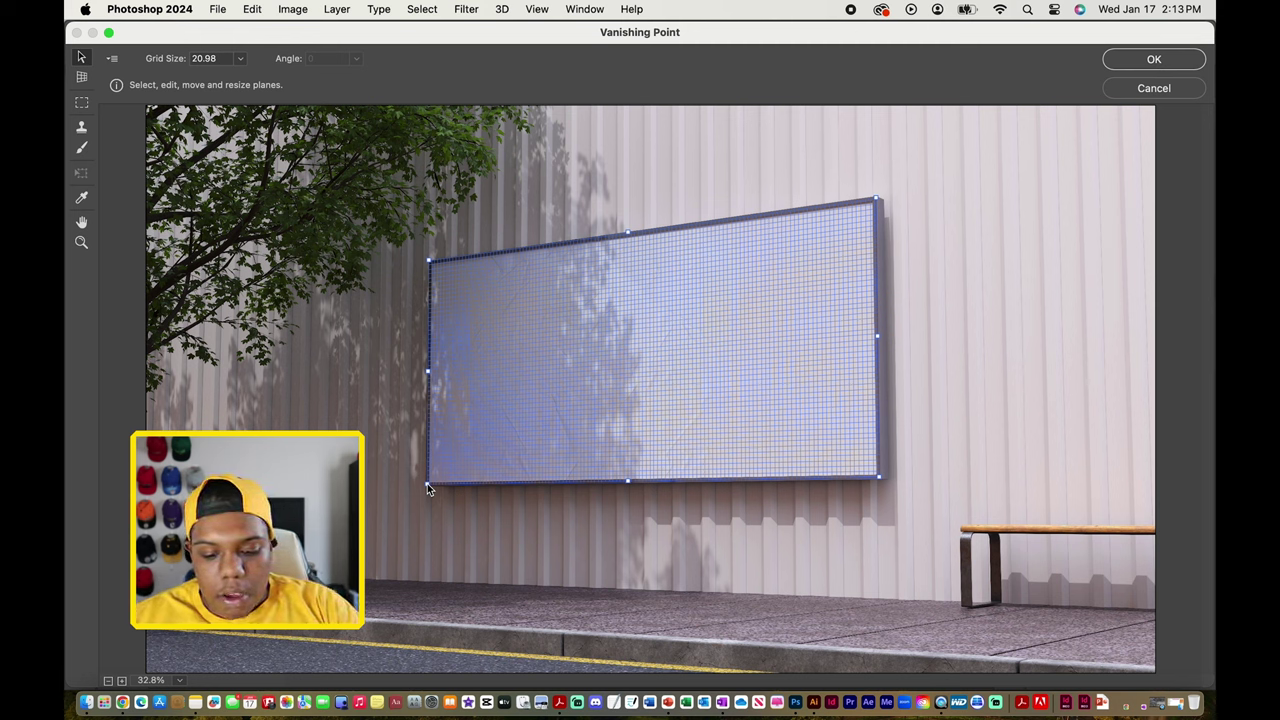
# - Paste the Splaash design into Vanishing Point and drag it onto the billboard plane
pyautogui.press('super')
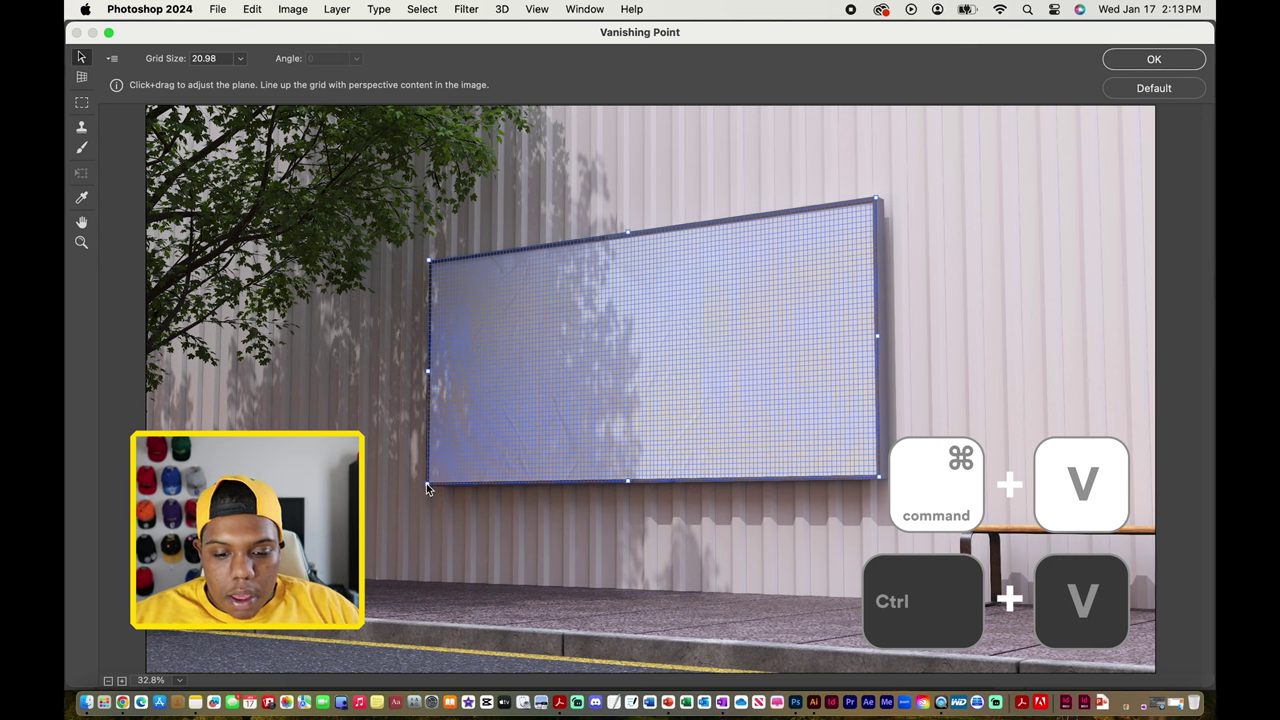
pyautogui.press('super+v')
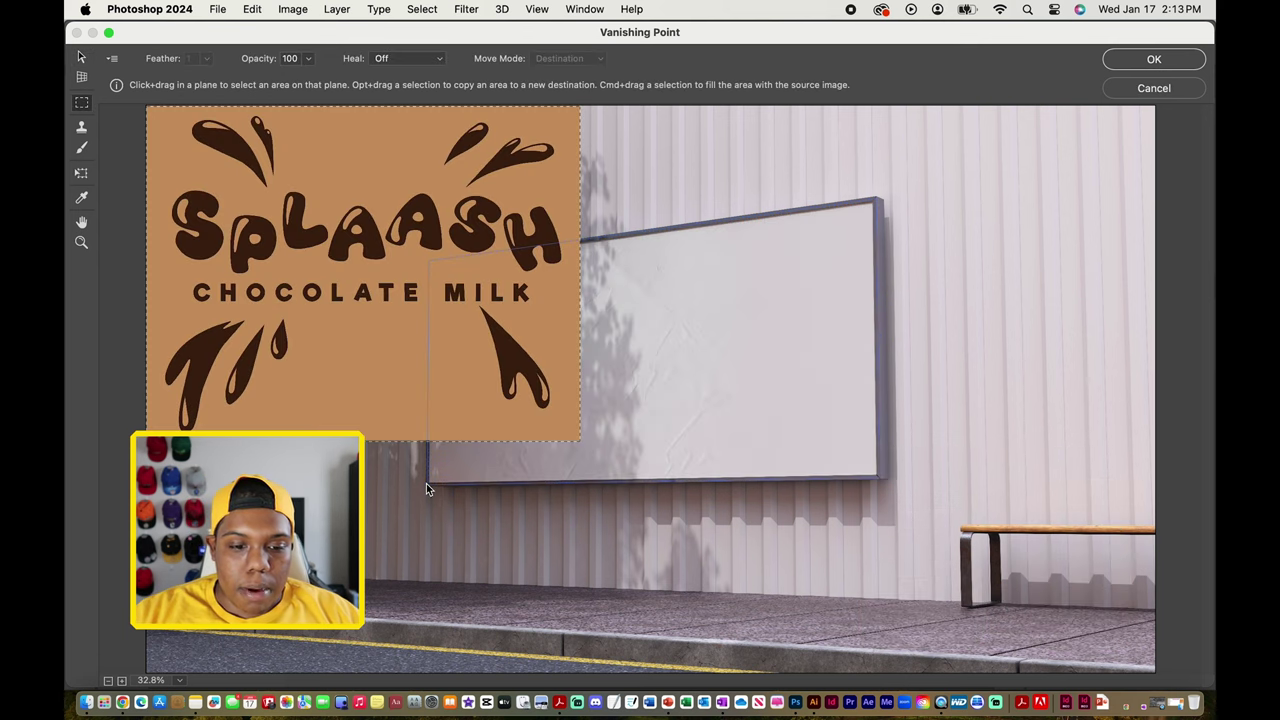
pyautogui.click(82, 174)
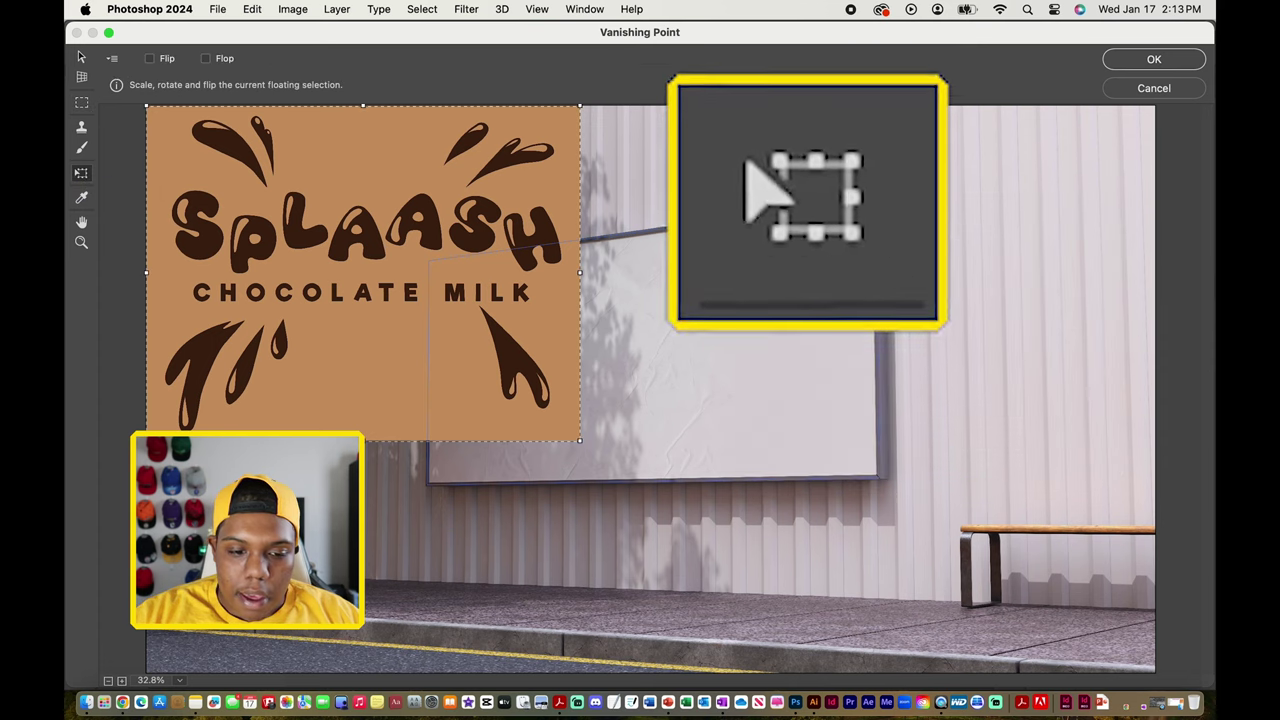
pyautogui.moveTo(205, 158); pyautogui.dragTo(836, 393)
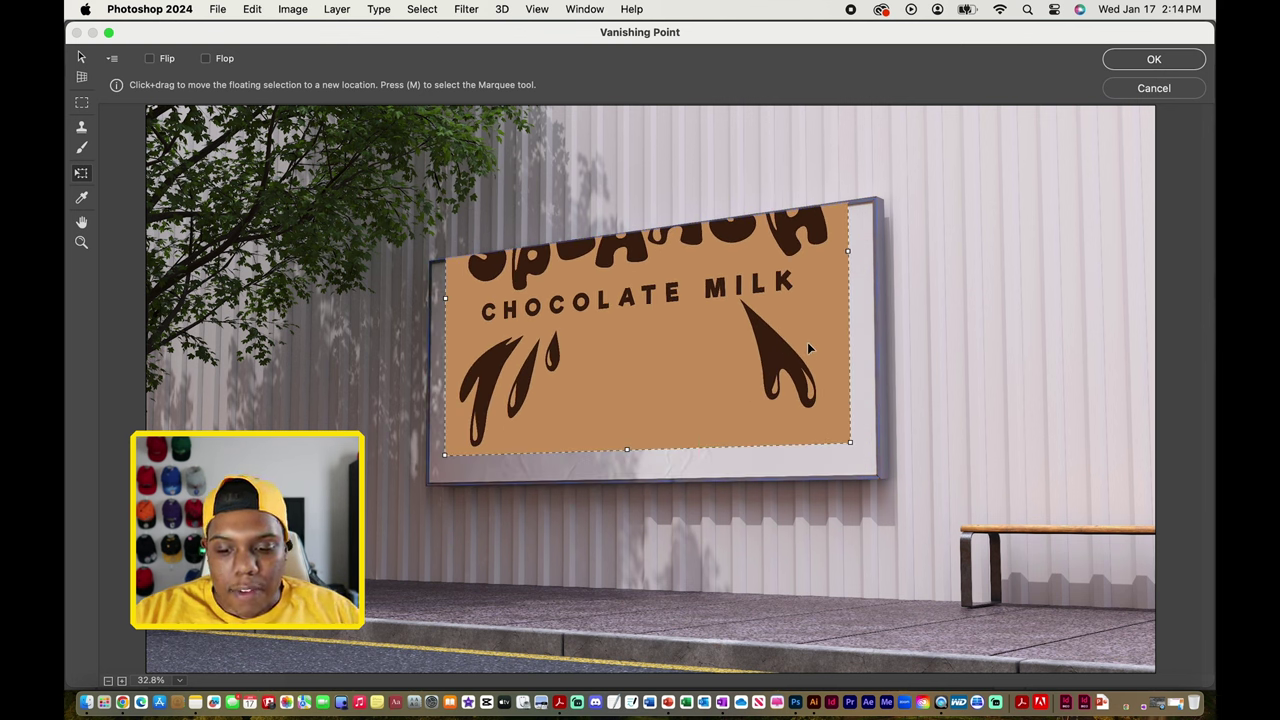
# - Fit the Splaash design to fill the whole billboard face and apply the perspective placement
pyautogui.moveTo(810, 335)
pyautogui.mouseDown()
pyautogui.moveTo(817, 322)
pyautogui.moveTo(825, 350)
pyautogui.mouseUp()
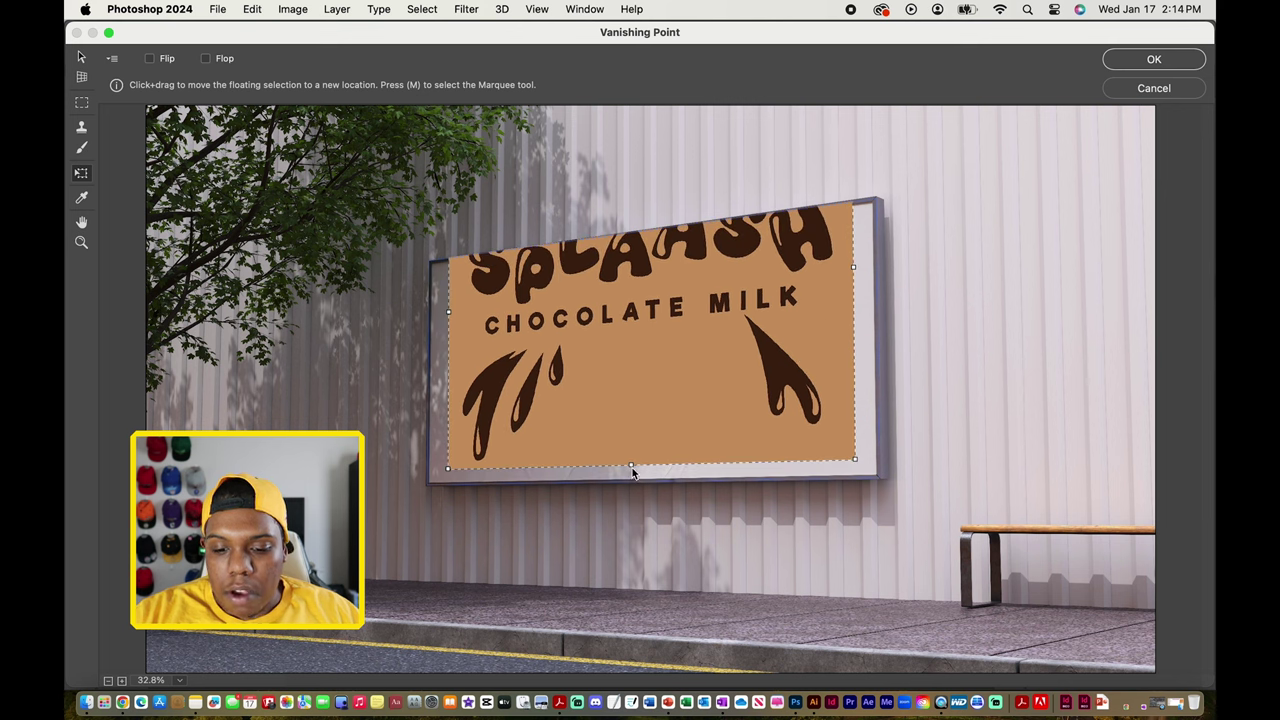
pyautogui.moveTo(632, 472); pyautogui.dragTo(632, 420)
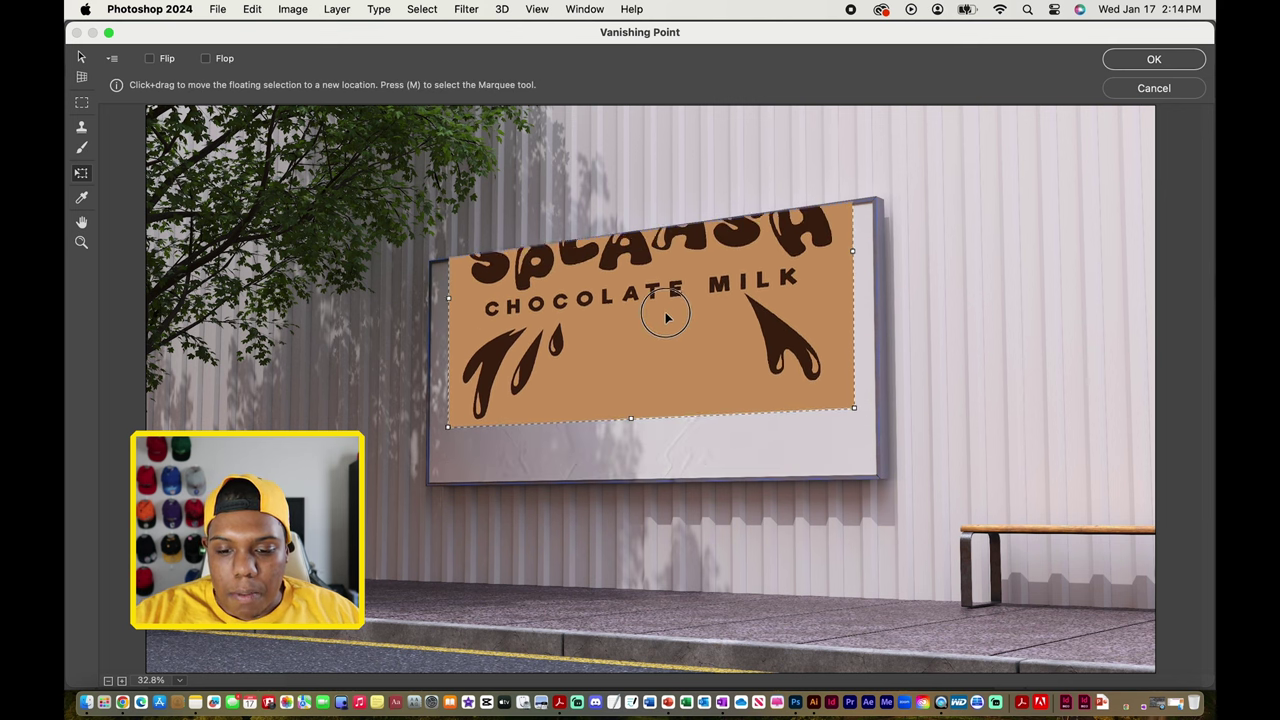
pyautogui.moveTo(666, 318); pyautogui.dragTo(663, 401)
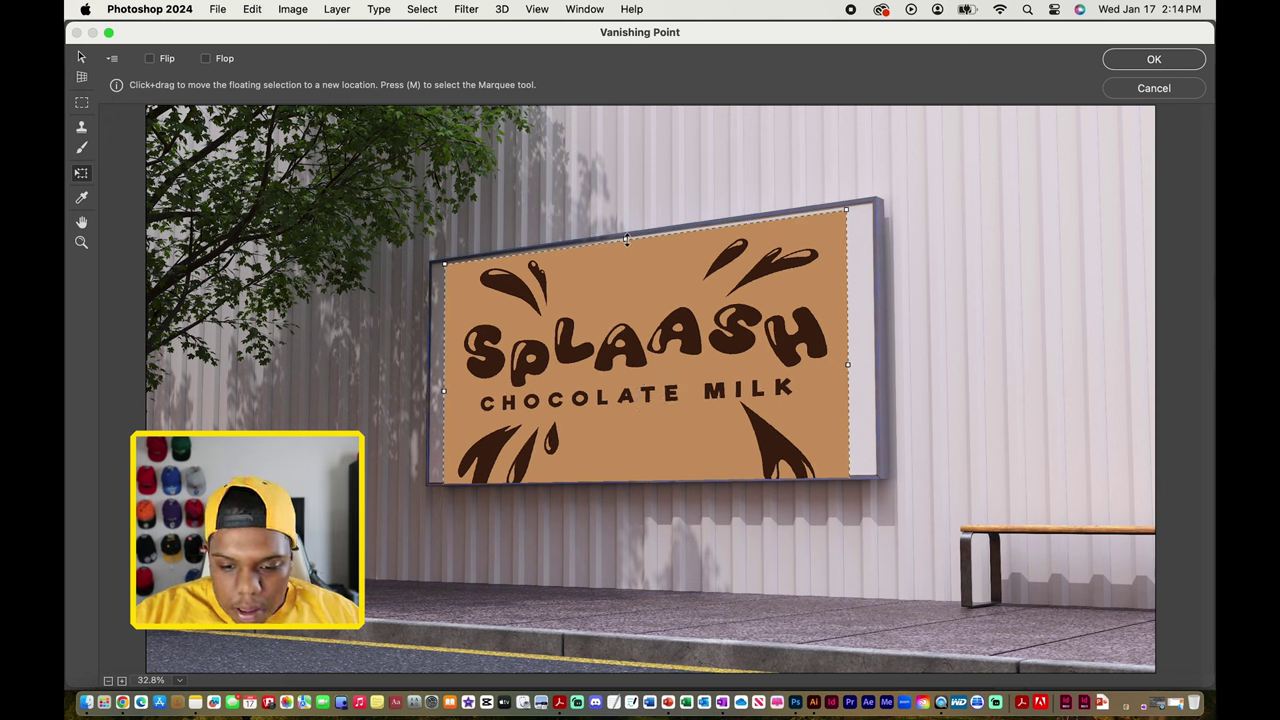
pyautogui.moveTo(626, 238); pyautogui.dragTo(625, 273)
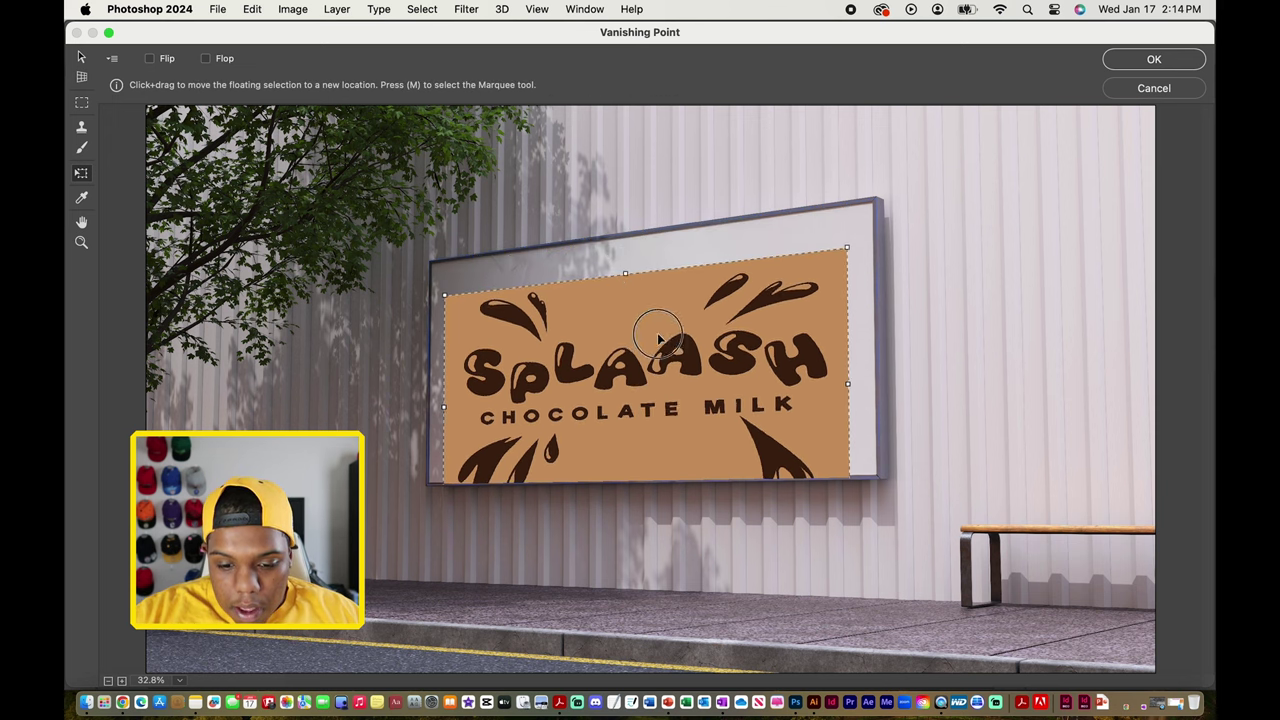
pyautogui.press('super+z')
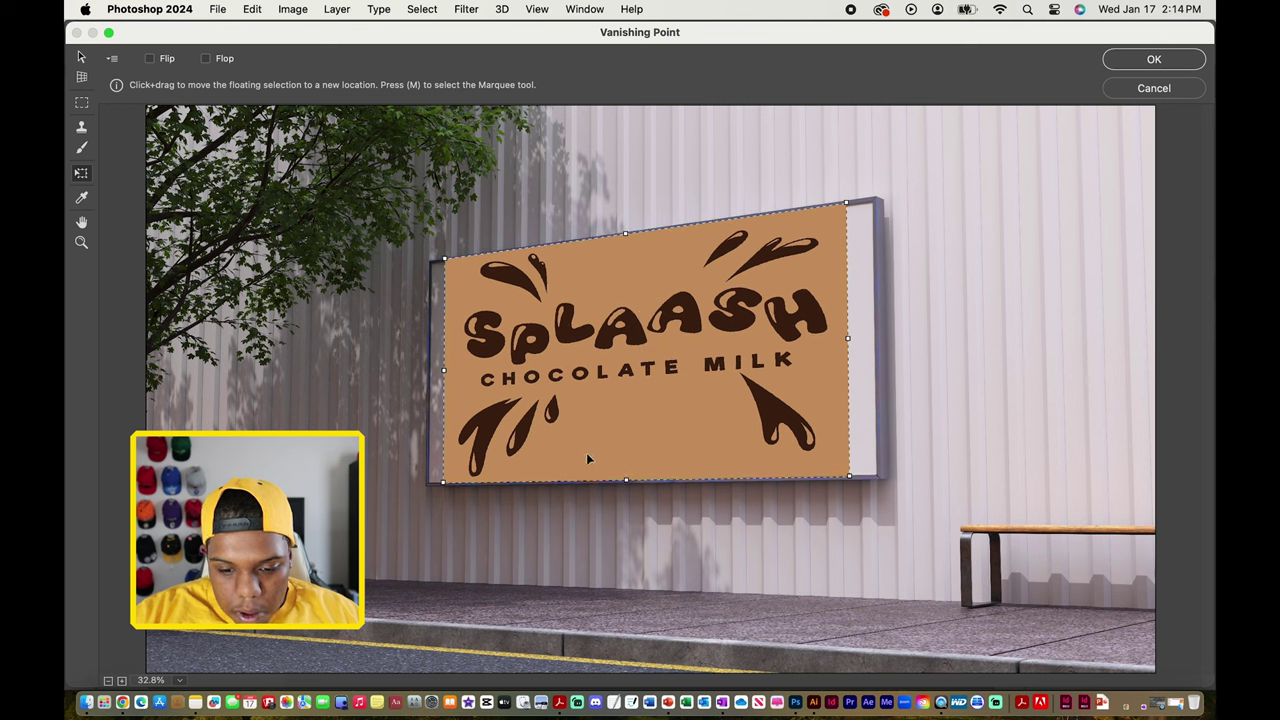
pyautogui.press('super+z')
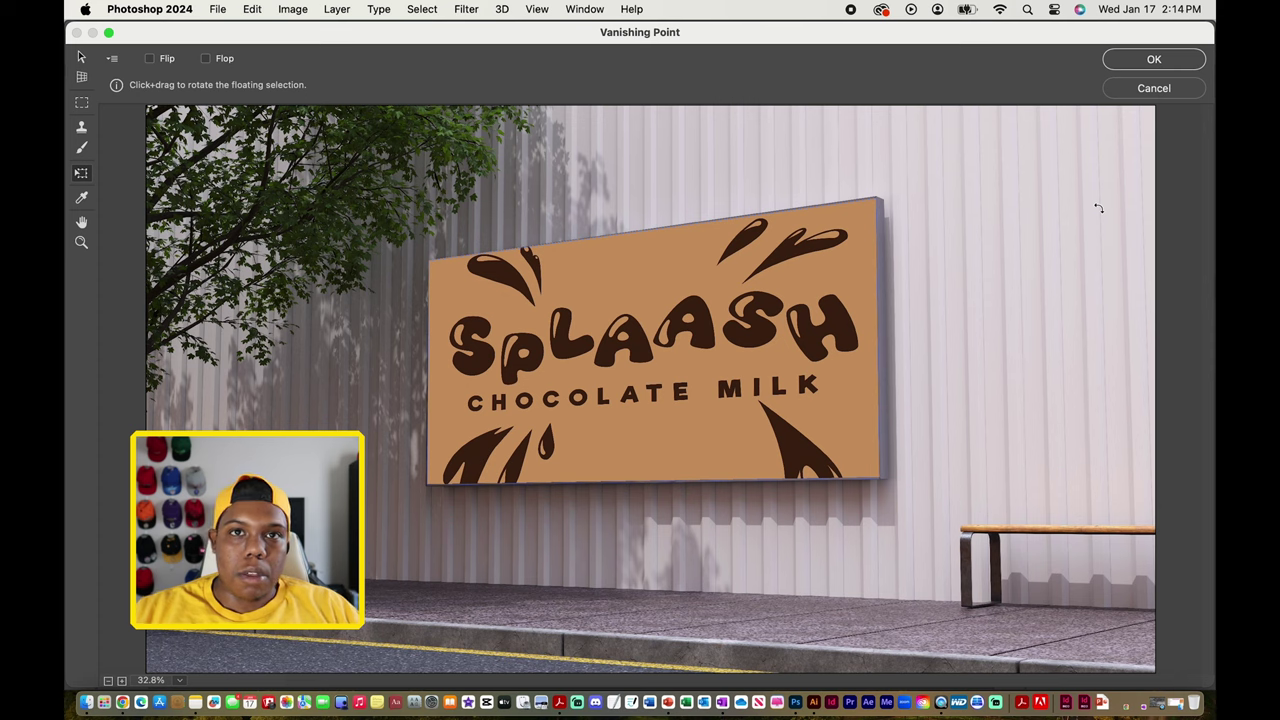
pyautogui.click(1155, 60)
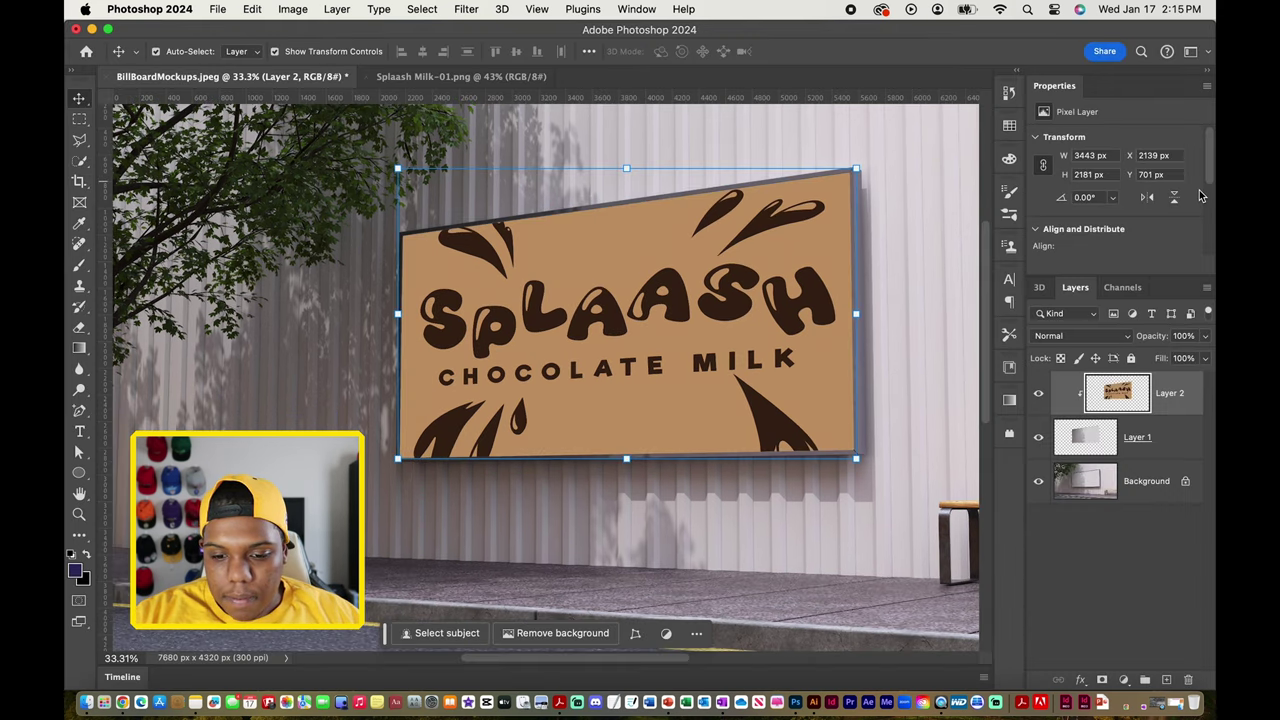
pyautogui.click(1135, 385)
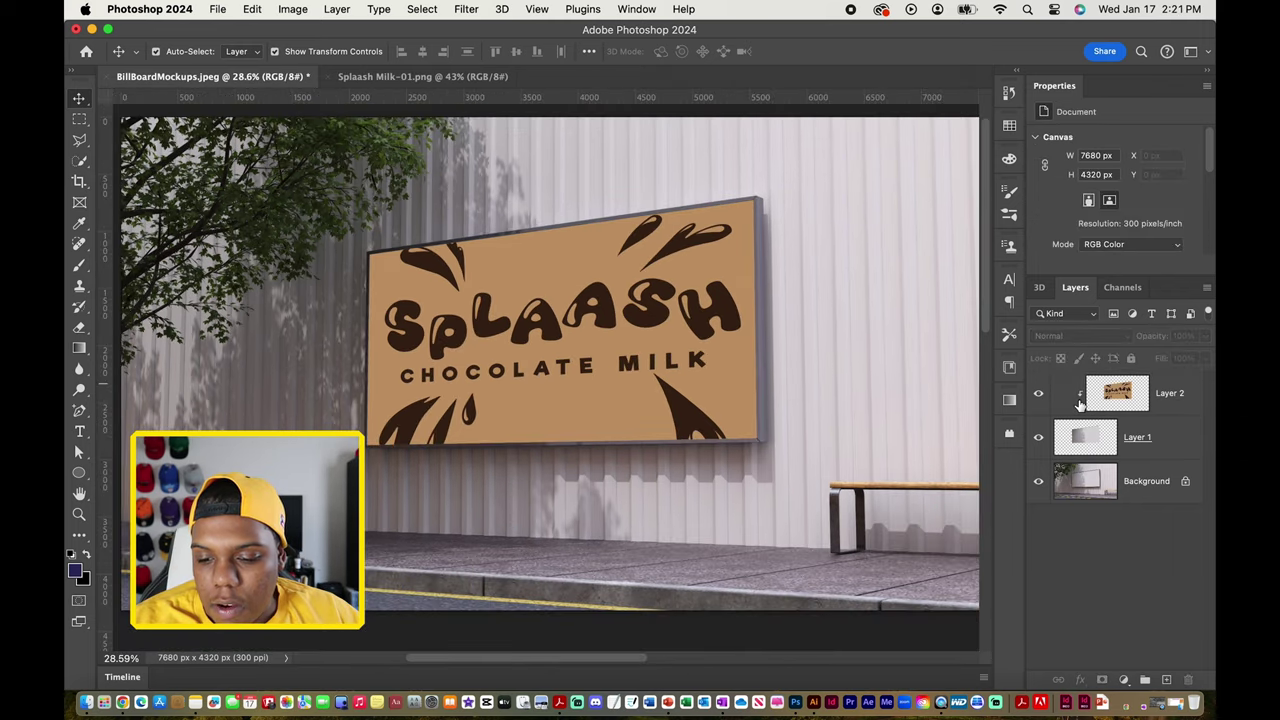
pyautogui.click(1038, 397)
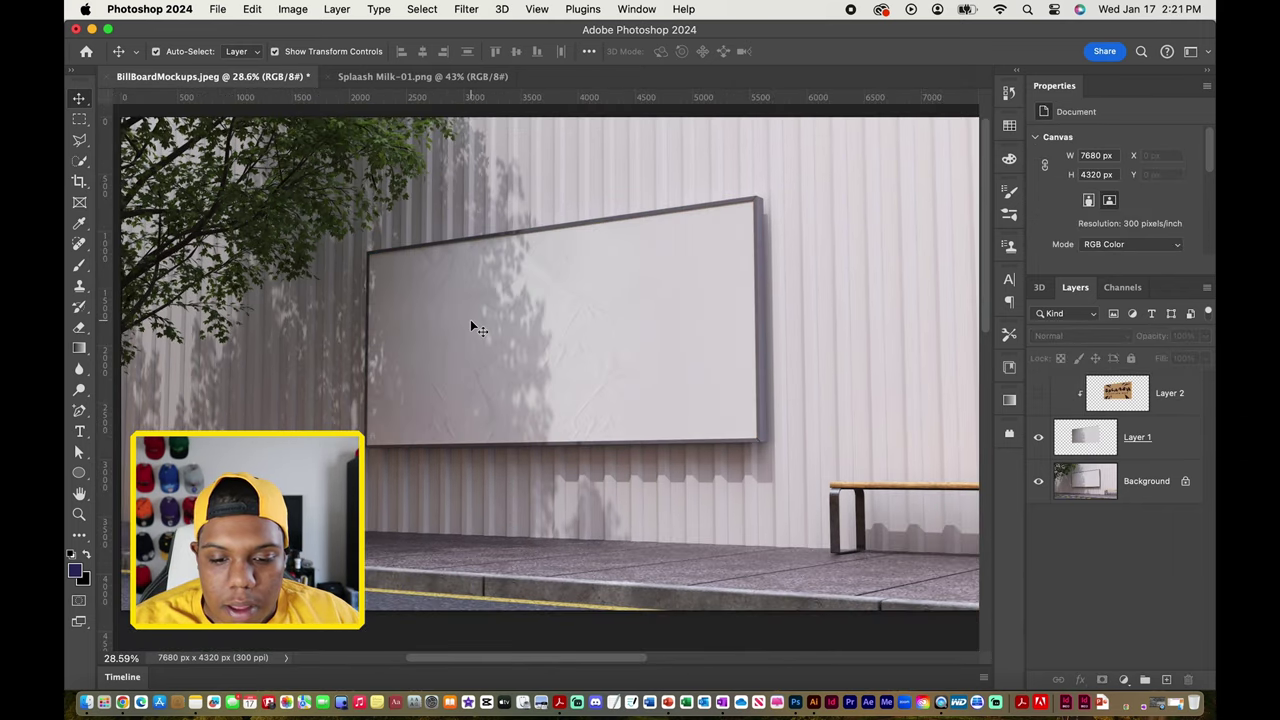
pyautogui.scroll(5, 471, 322)
pyautogui.hscroll(-5, 471, 322)
pyautogui.scroll(2, 471, 322)
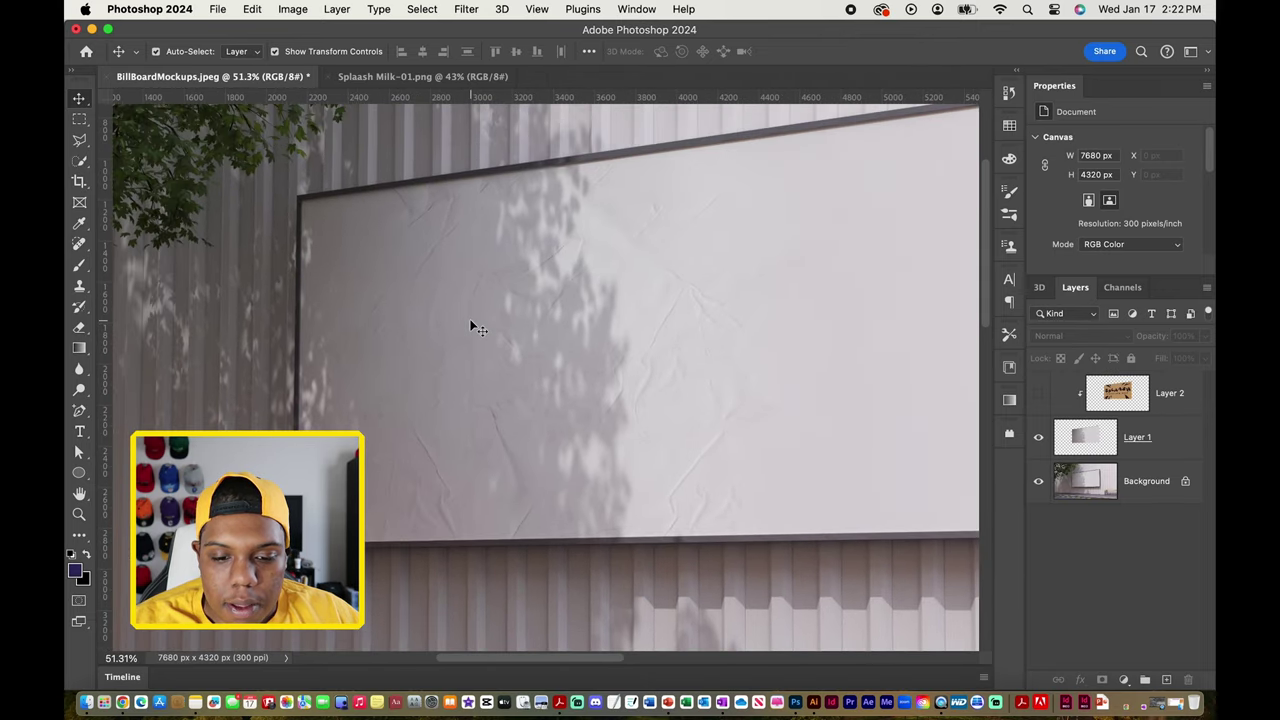
pyautogui.hscroll(-6, 540, 267)
pyautogui.scroll(3, 540, 267)
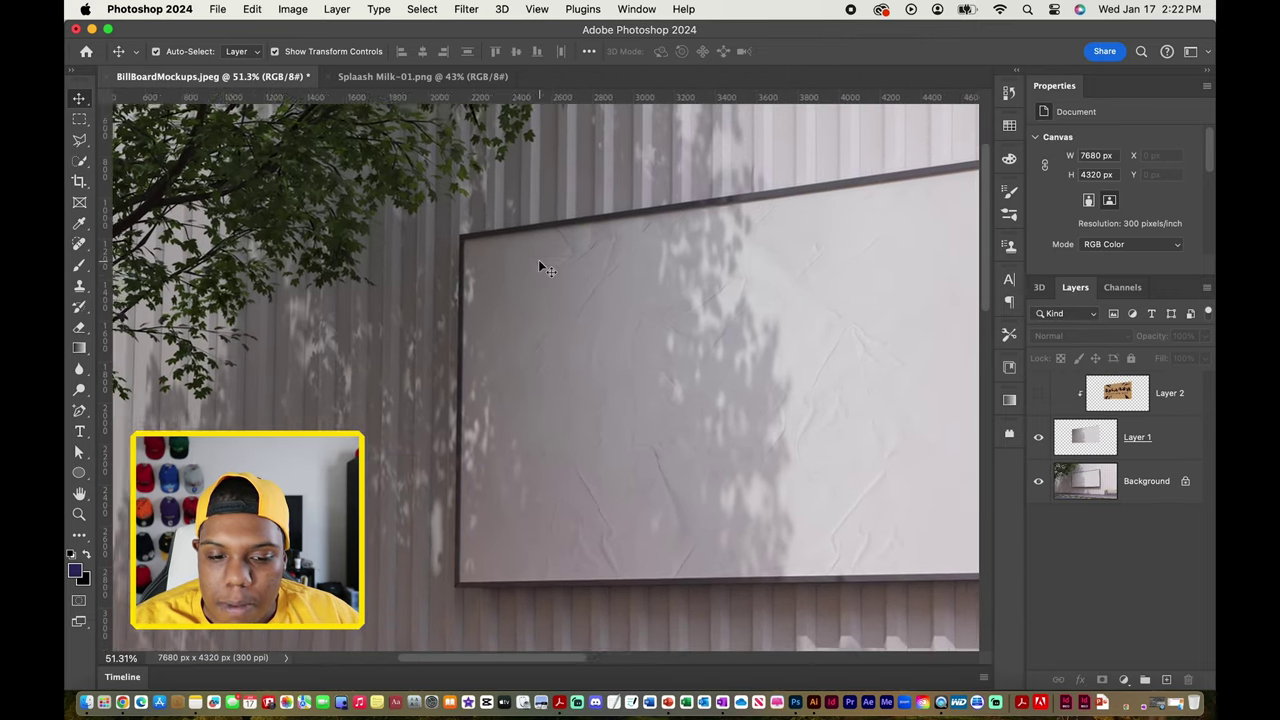
pyautogui.hscroll(5, 651, 386)
pyautogui.scroll(-4, 651, 386)
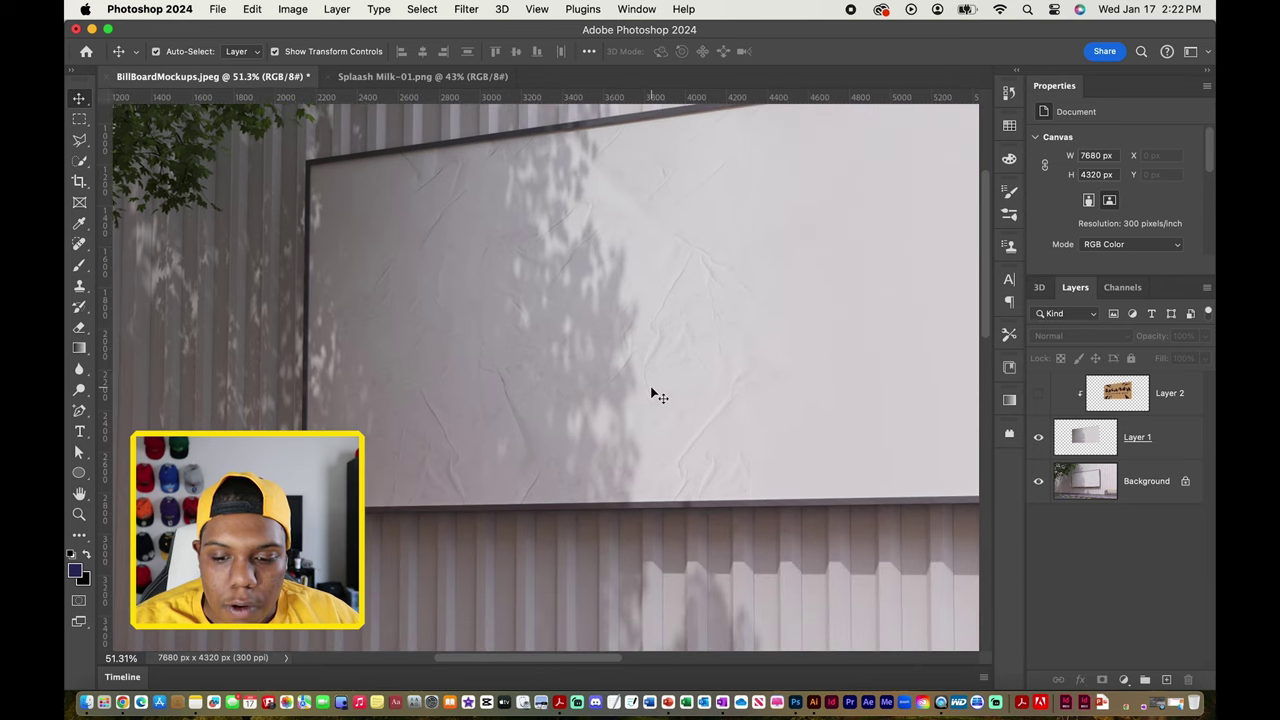
pyautogui.scroll(3, 703, 310)
pyautogui.scroll(1, 703, 312)
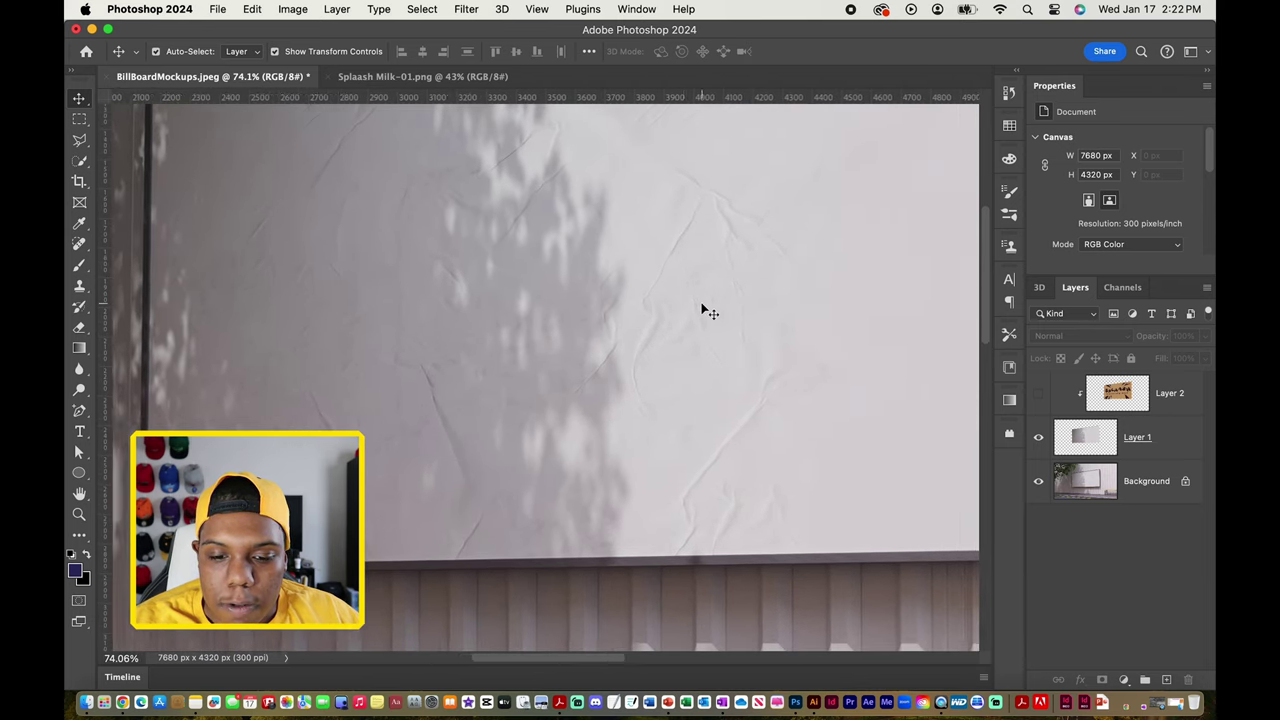
pyautogui.hscroll(2, 690, 280)
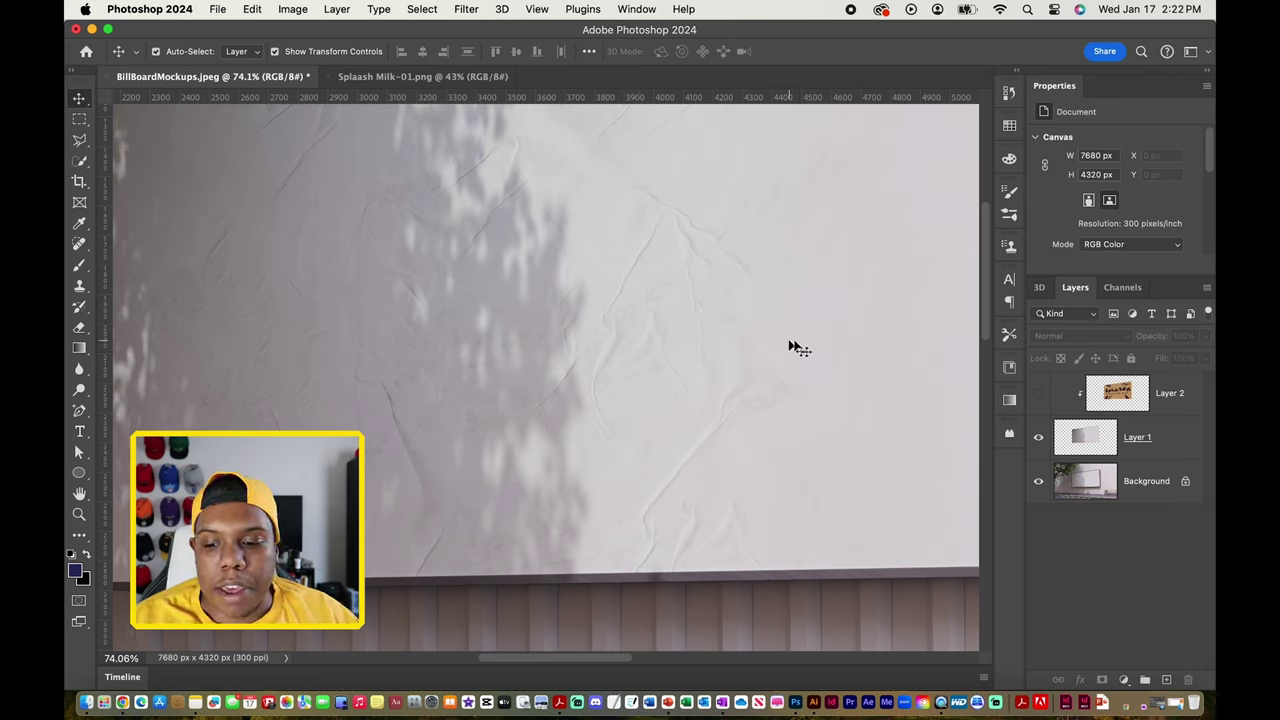
pyautogui.click(1128, 390)
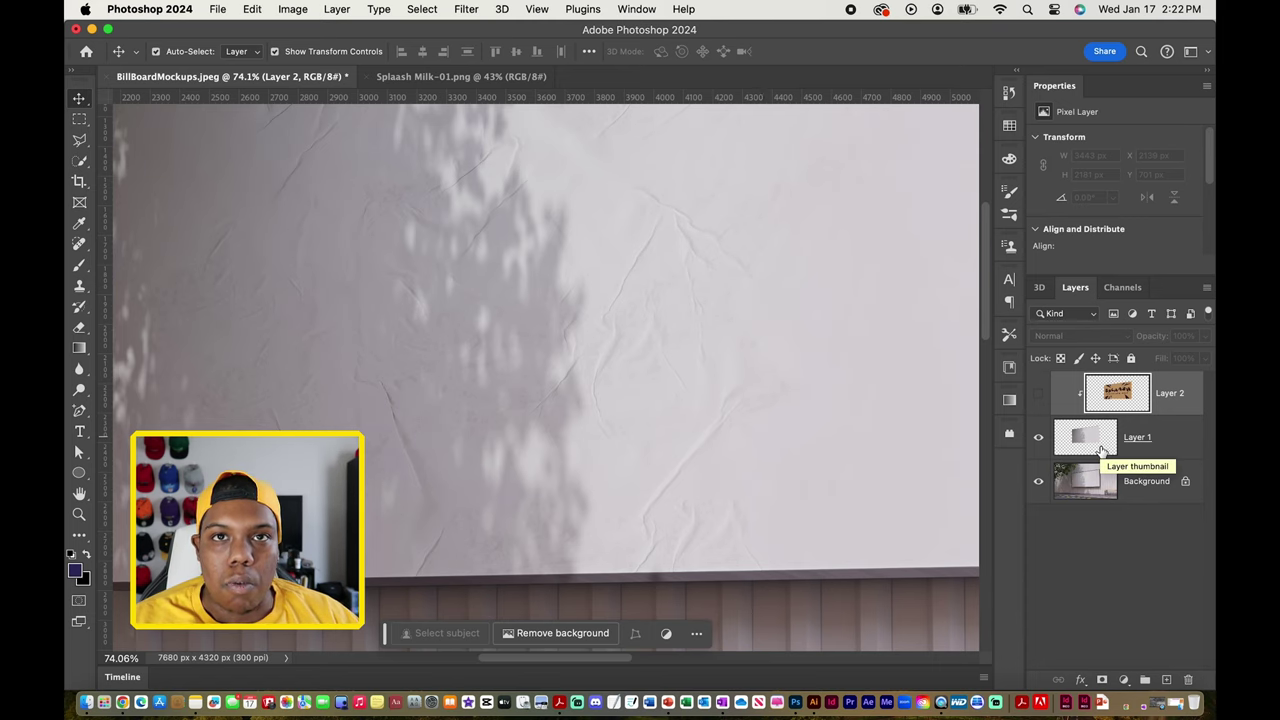
pyautogui.press('super+0')
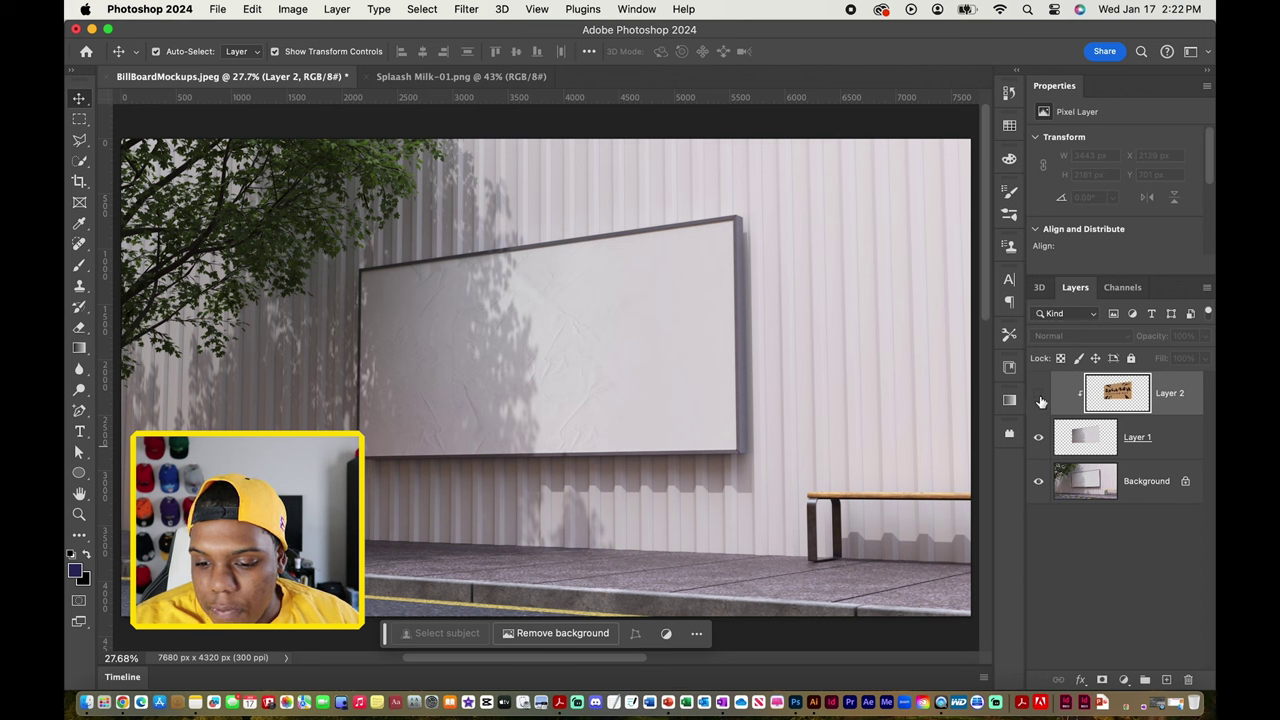
# - Make Layer 2 visible and preview the blend modes from Dissolve through Linear Burn
pyautogui.click(1039, 396)
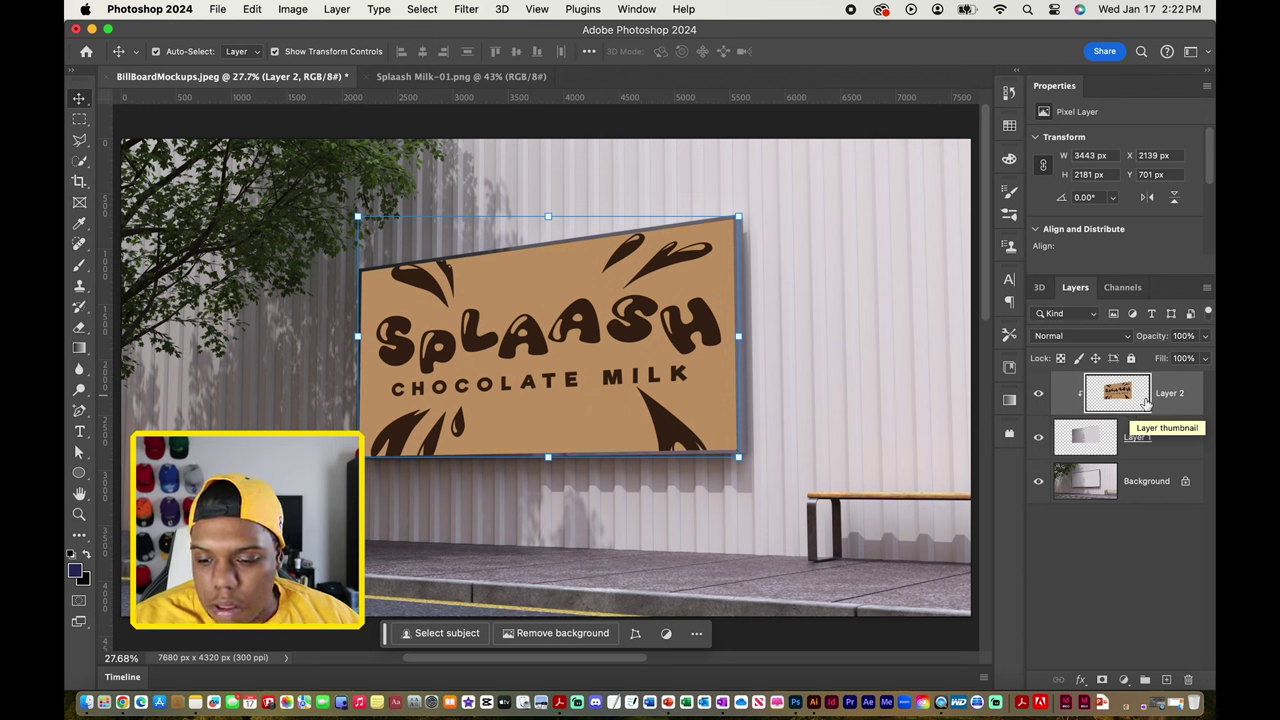
pyautogui.click(1103, 343)
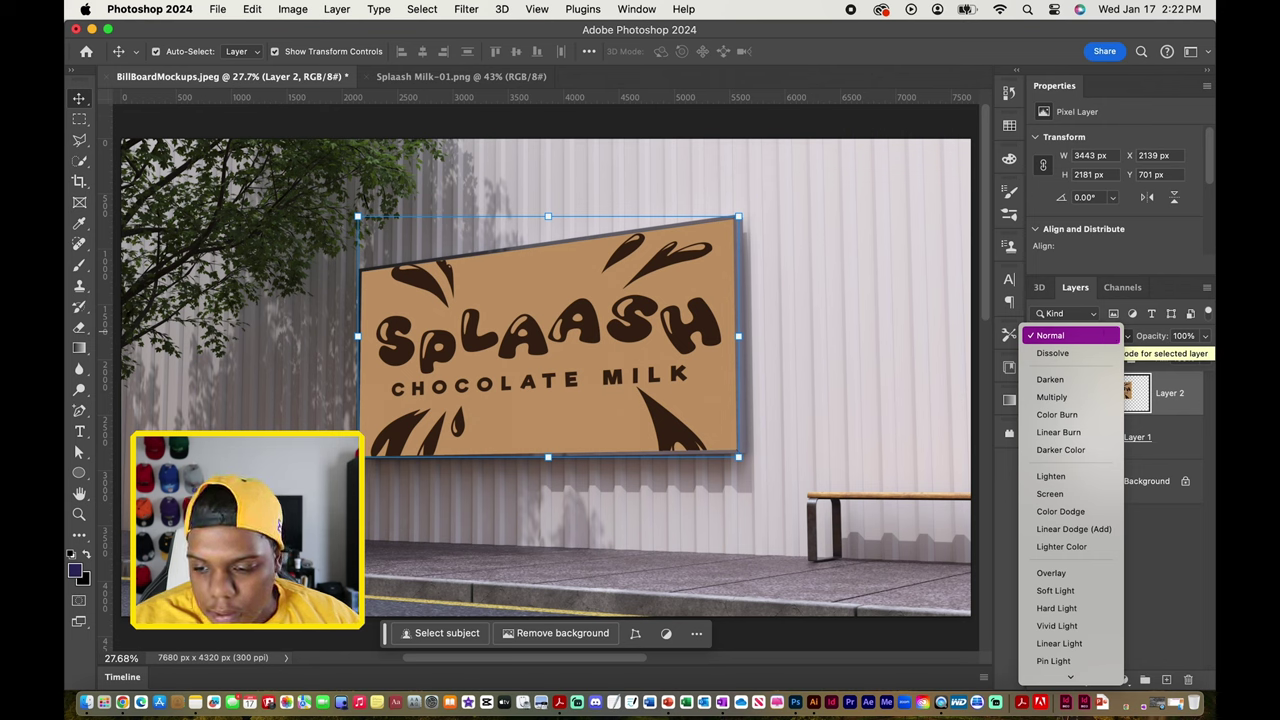
pyautogui.press('Down')
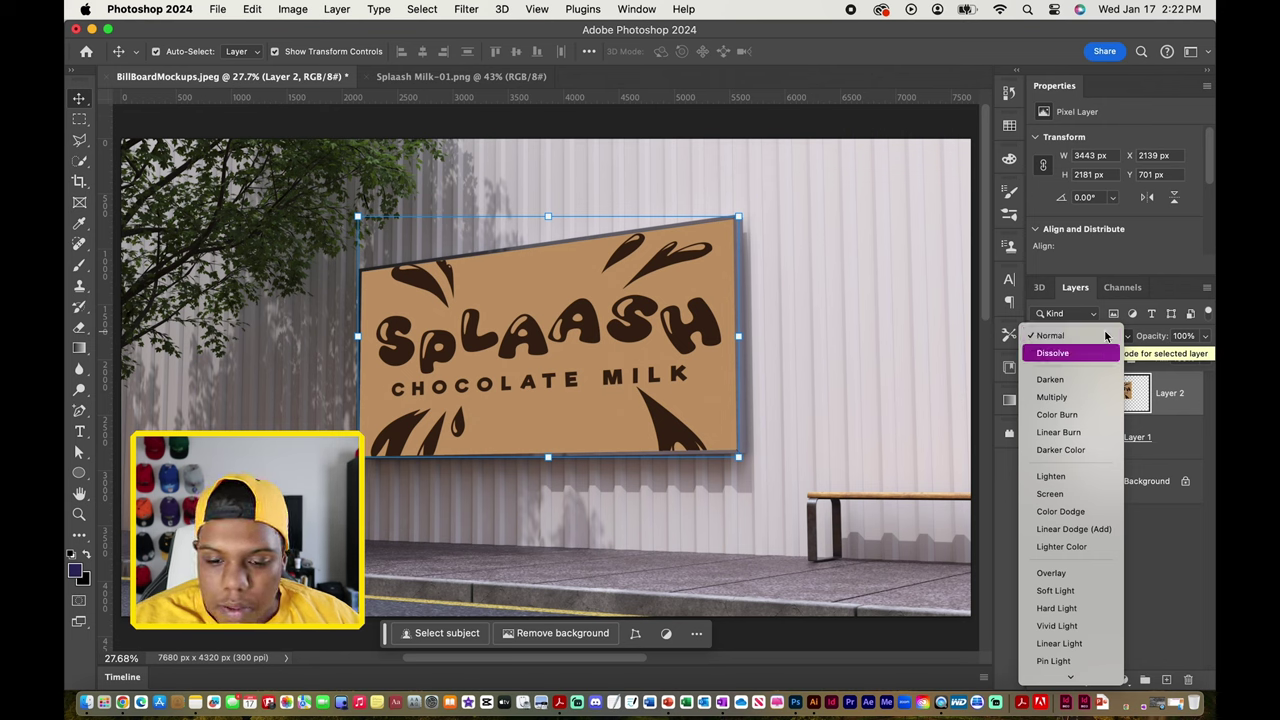
pyautogui.press('Down')
pyautogui.press('Down')
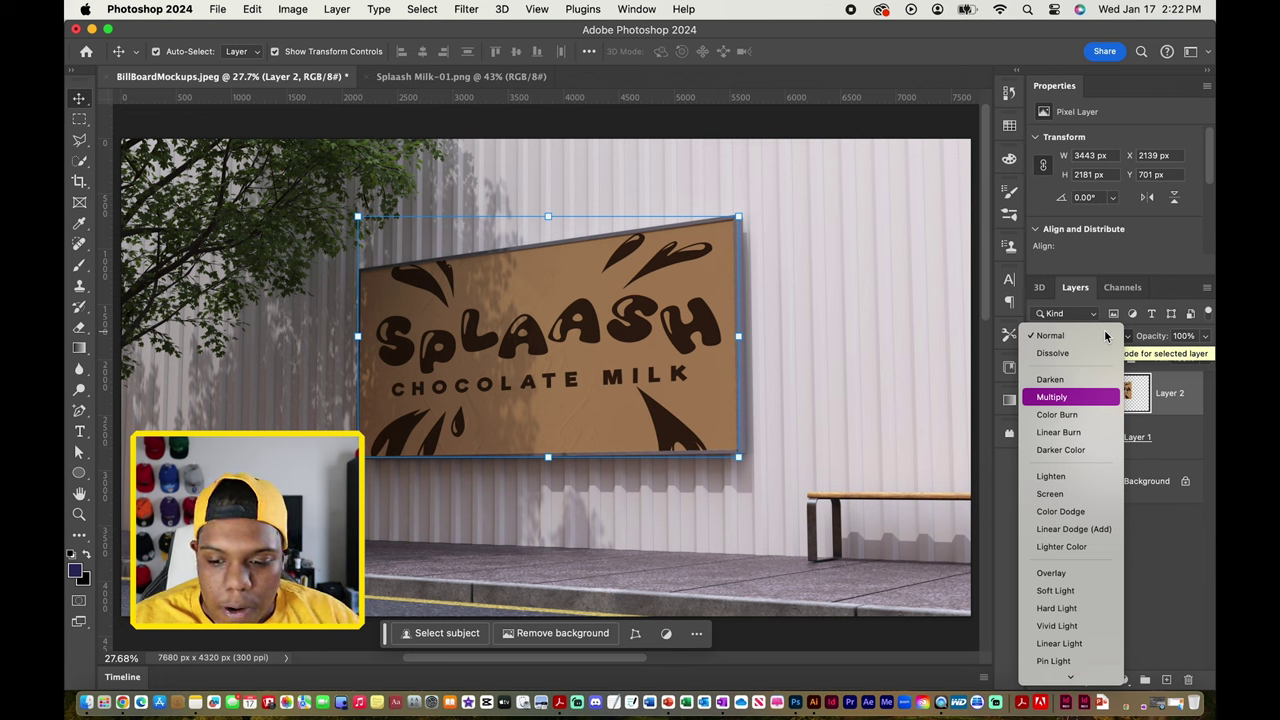
pyautogui.press('Down')
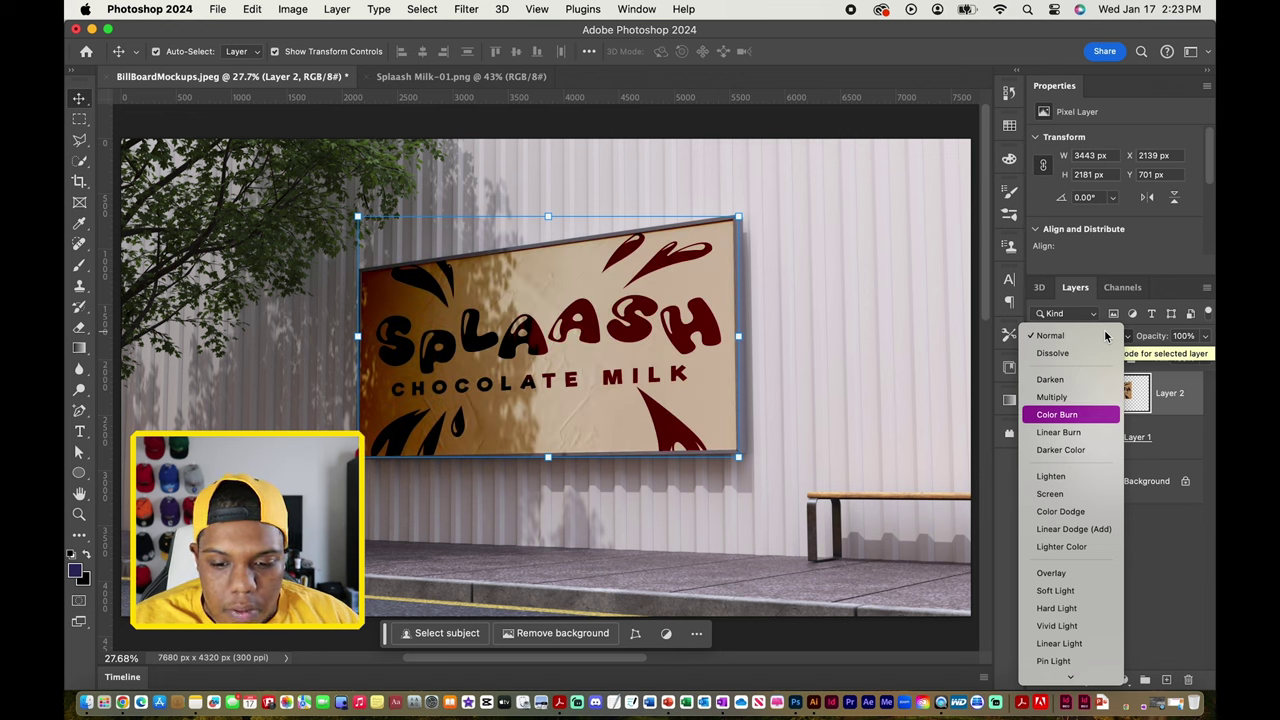
pyautogui.press('Down')
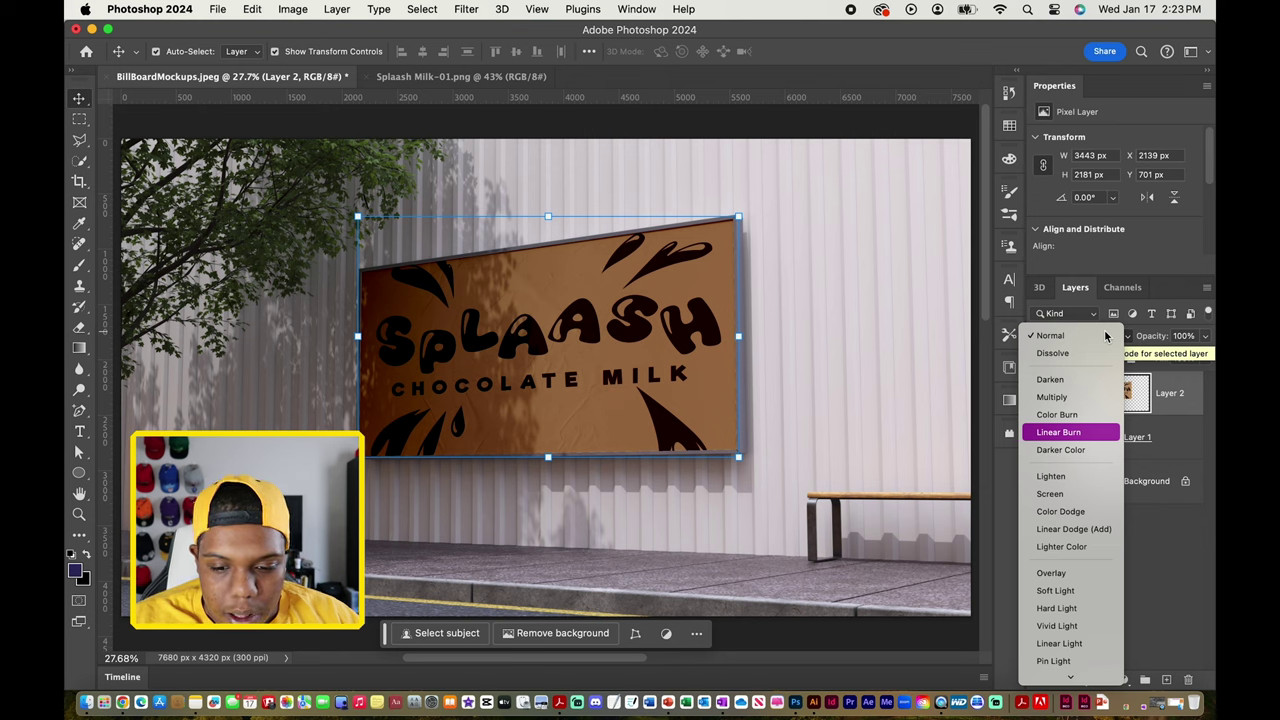
pyautogui.press('Down')
# - Preview the Lighten through Saturation blend modes, then set Layer 2 to Multiply
pyautogui.press('Down')
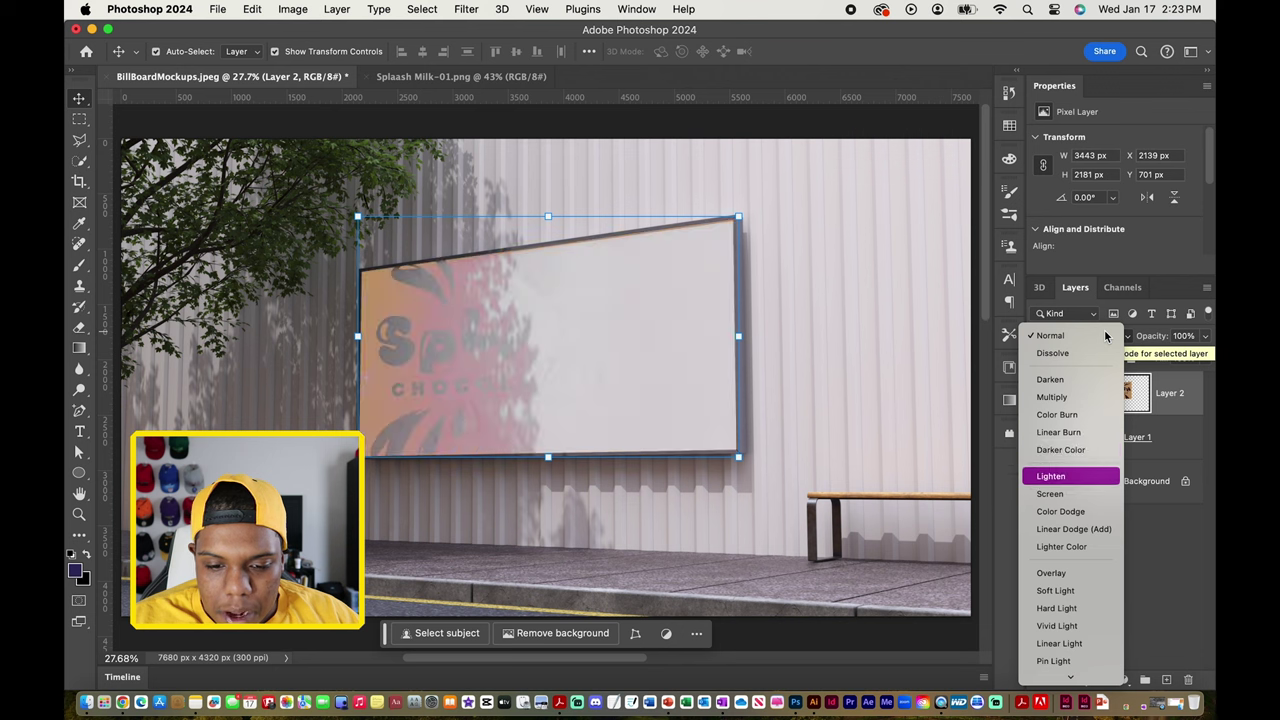
pyautogui.press('Down')
pyautogui.press('Down')
pyautogui.press('Down')
pyautogui.press('Down')
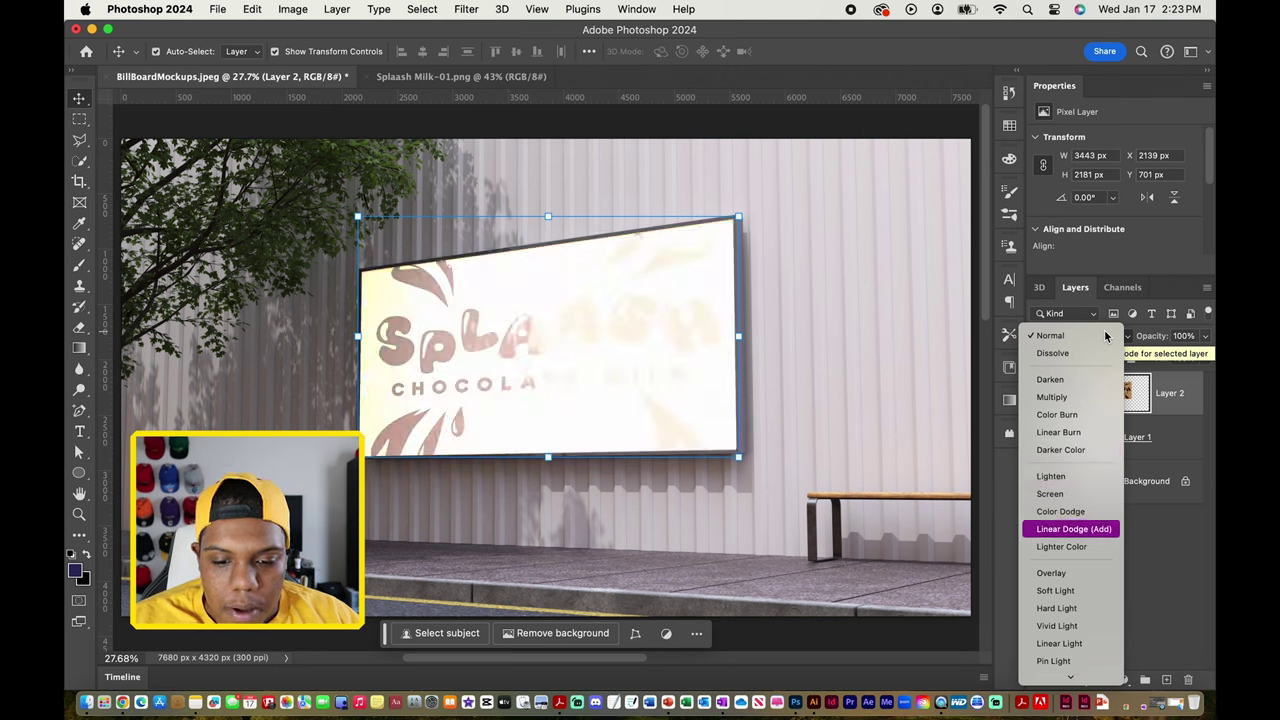
pyautogui.press('Down')
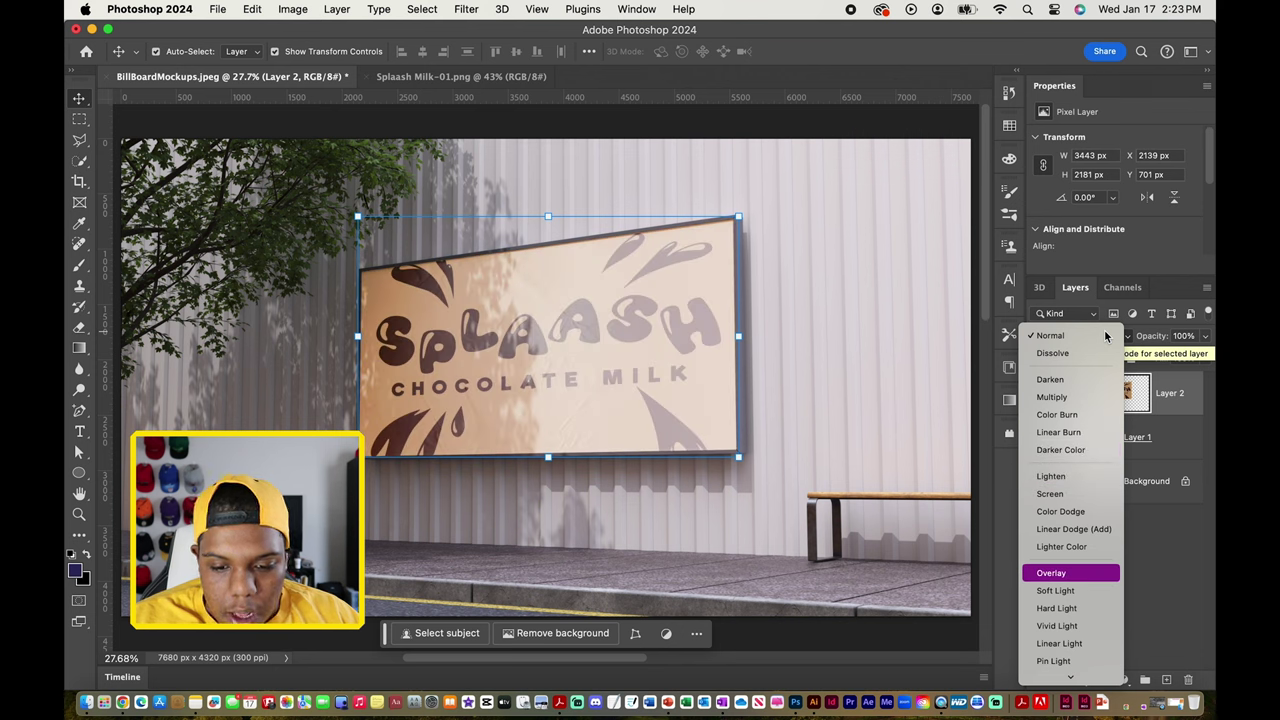
pyautogui.press('Down')
pyautogui.press('Down')
pyautogui.press('Down')
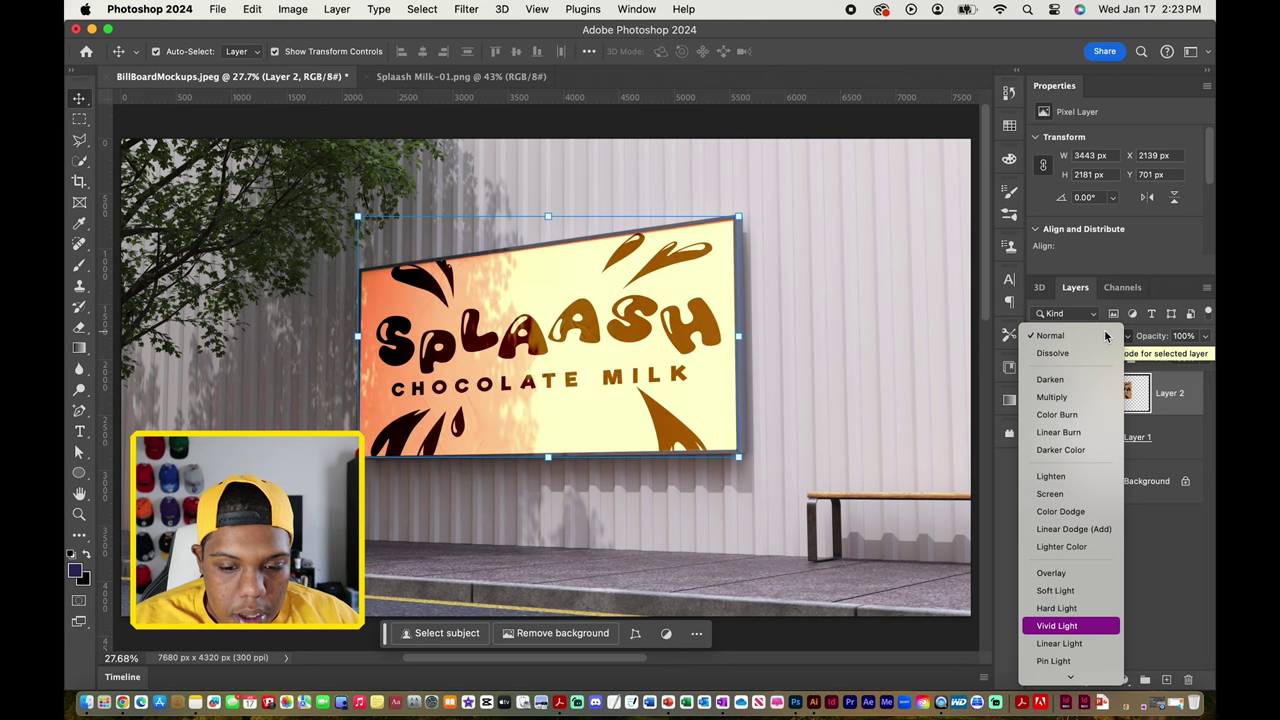
pyautogui.press('Down')
pyautogui.press('Down')
pyautogui.press('Down')
pyautogui.press('Down')
pyautogui.press('Down')
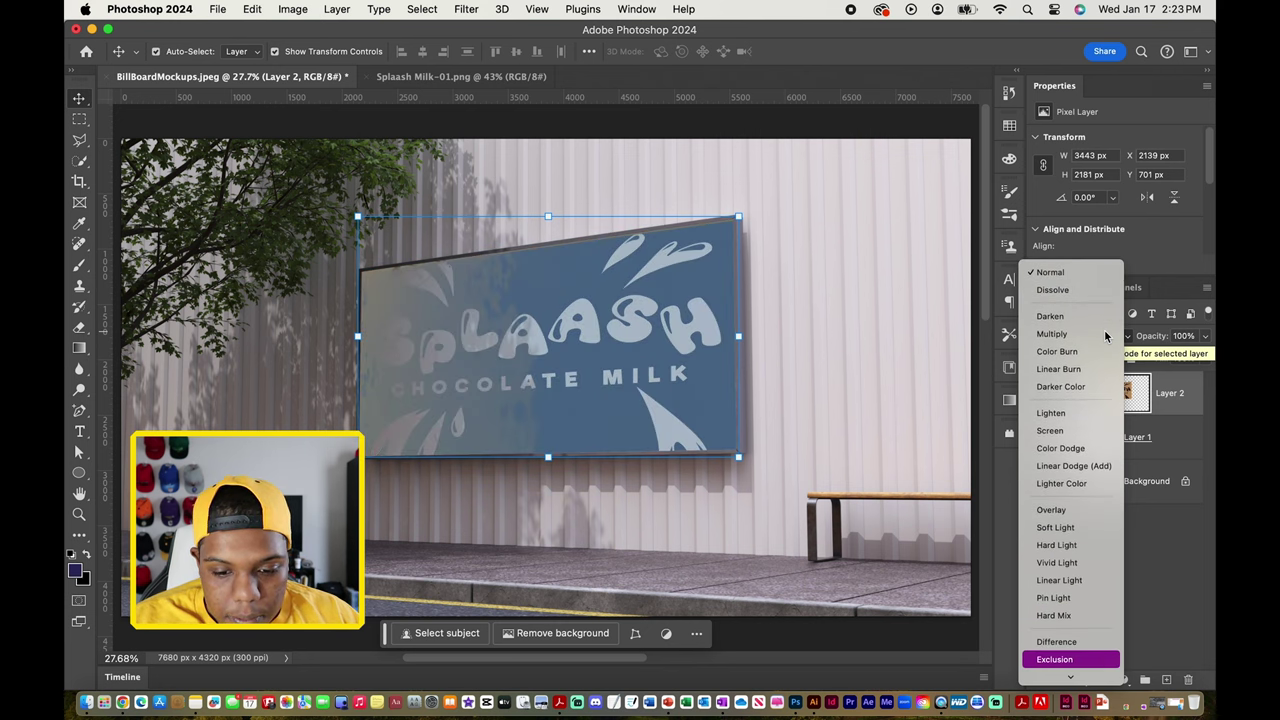
pyautogui.press('Down')
pyautogui.press('Down')
pyautogui.press('Down')
pyautogui.press('Down')
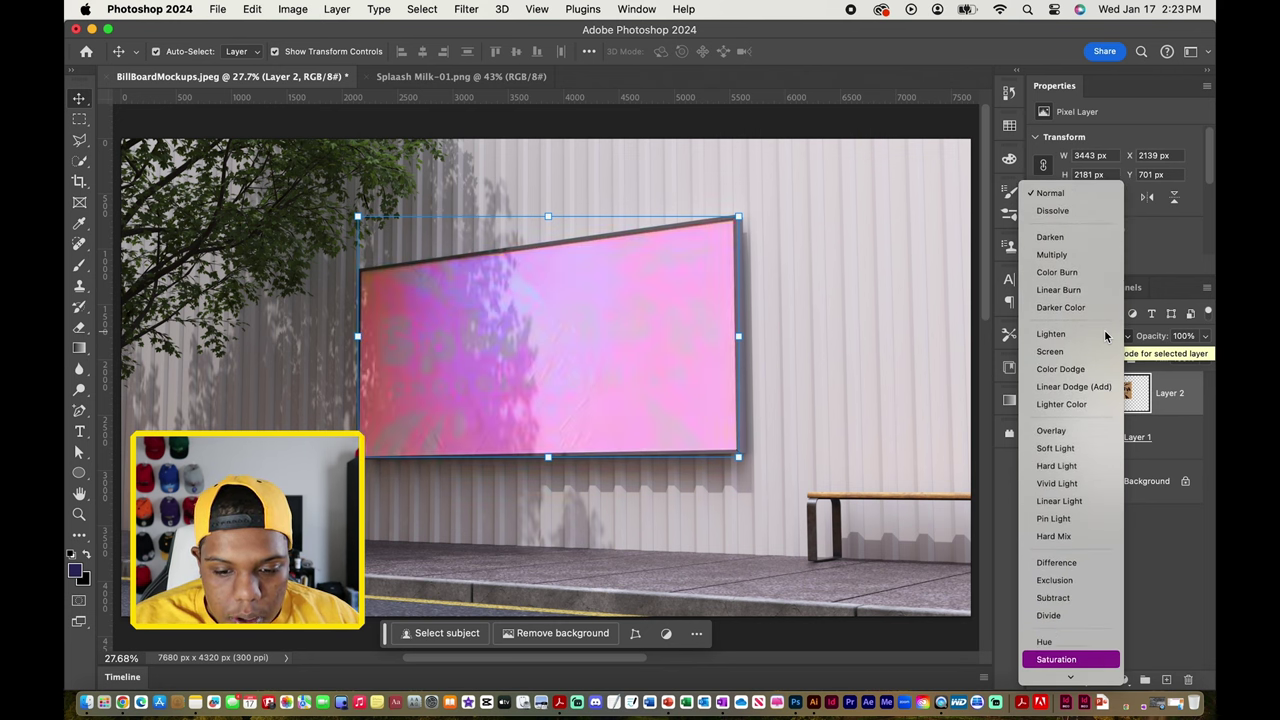
pyautogui.press('Down')
pyautogui.press('Down')
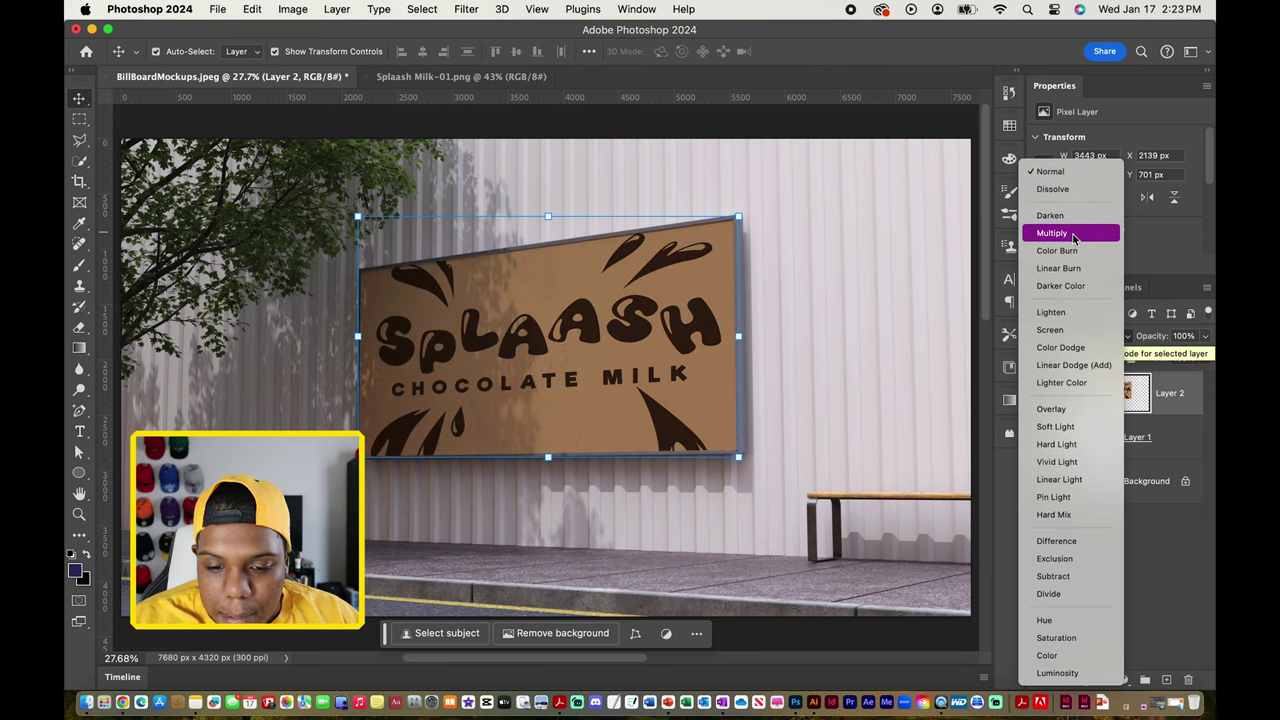
pyautogui.click(1073, 236)
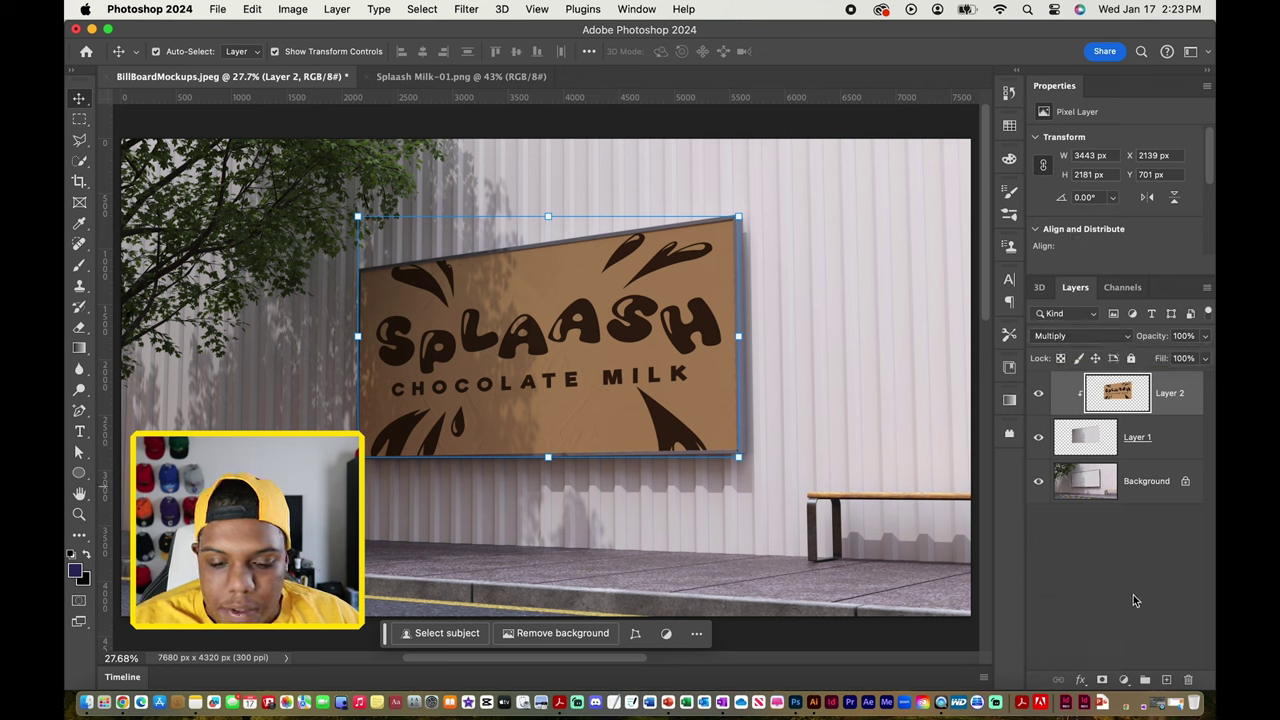
pyautogui.click(966, 484)
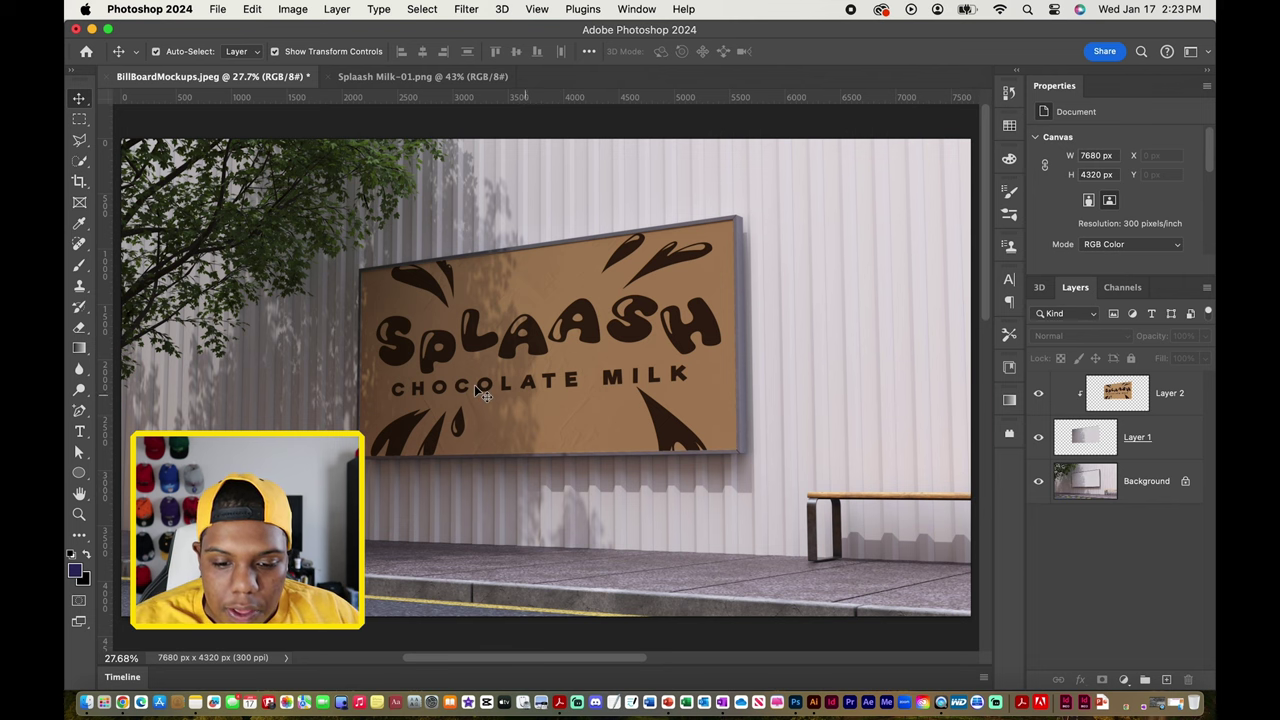
pyautogui.scroll(5, 475, 386)
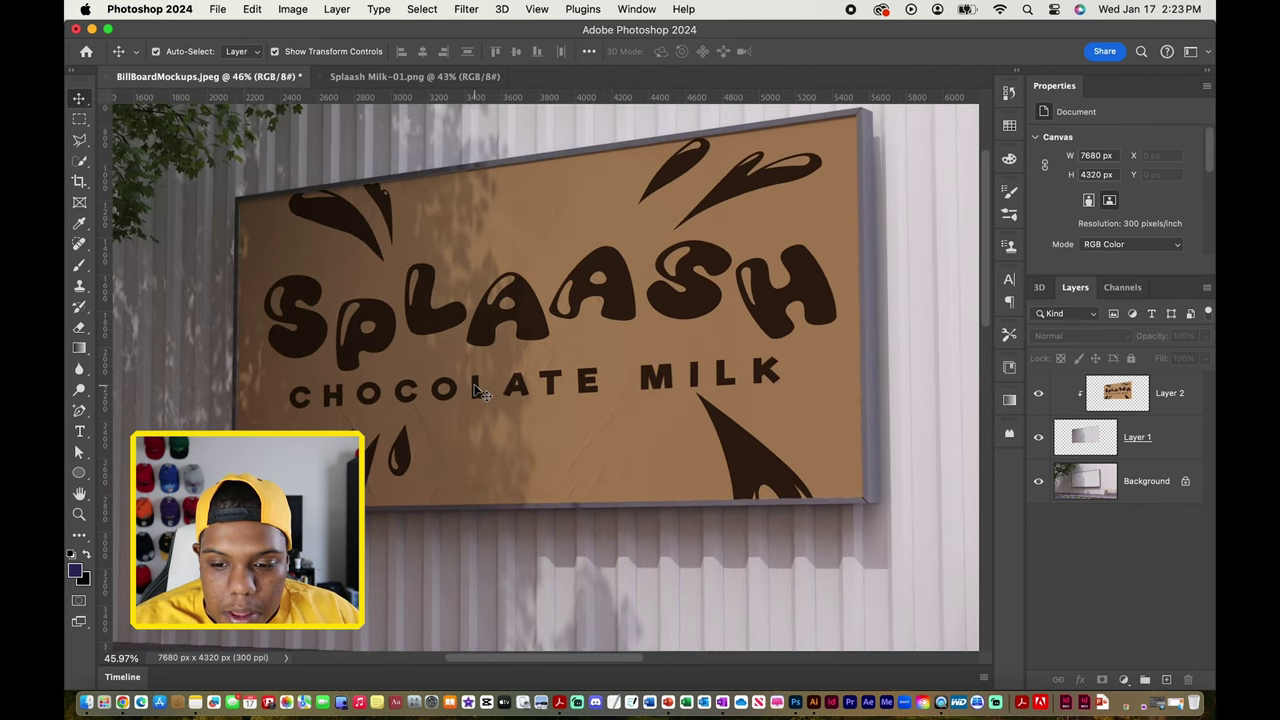
pyautogui.hscroll(-2, 476, 389)
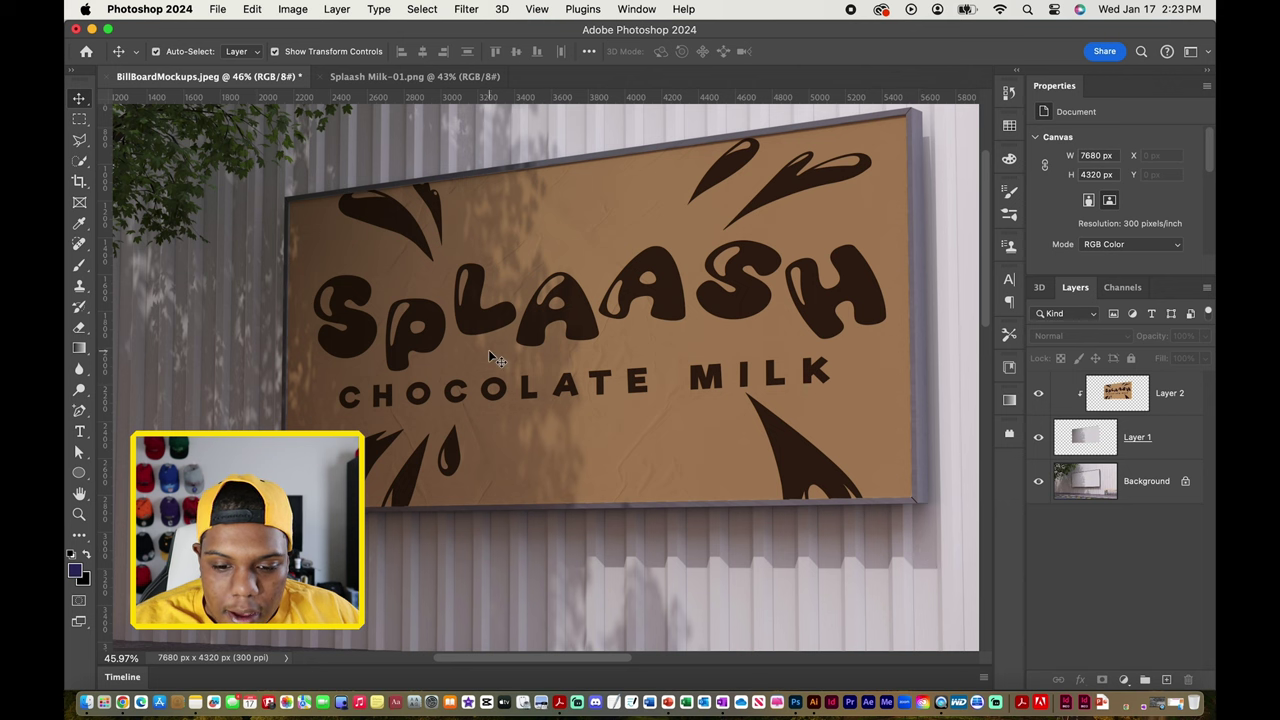
pyautogui.scroll(-6, 490, 358)
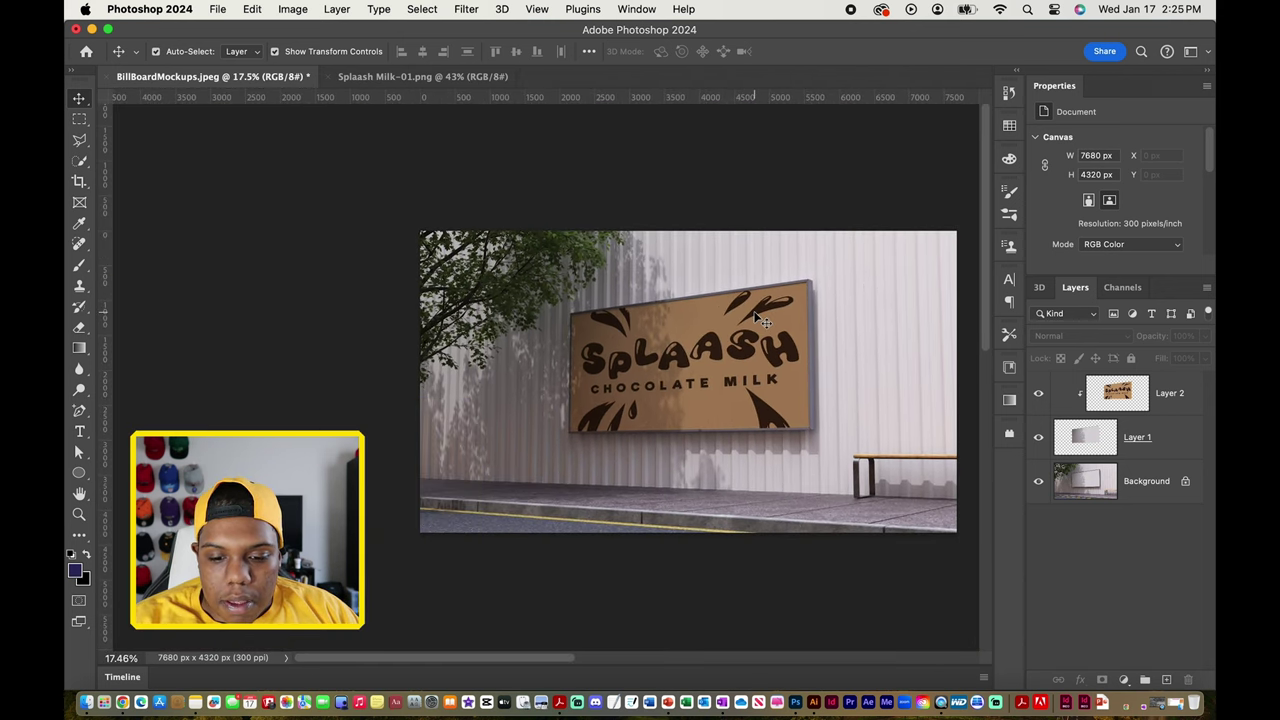
pyautogui.scroll(-3, 760, 320)
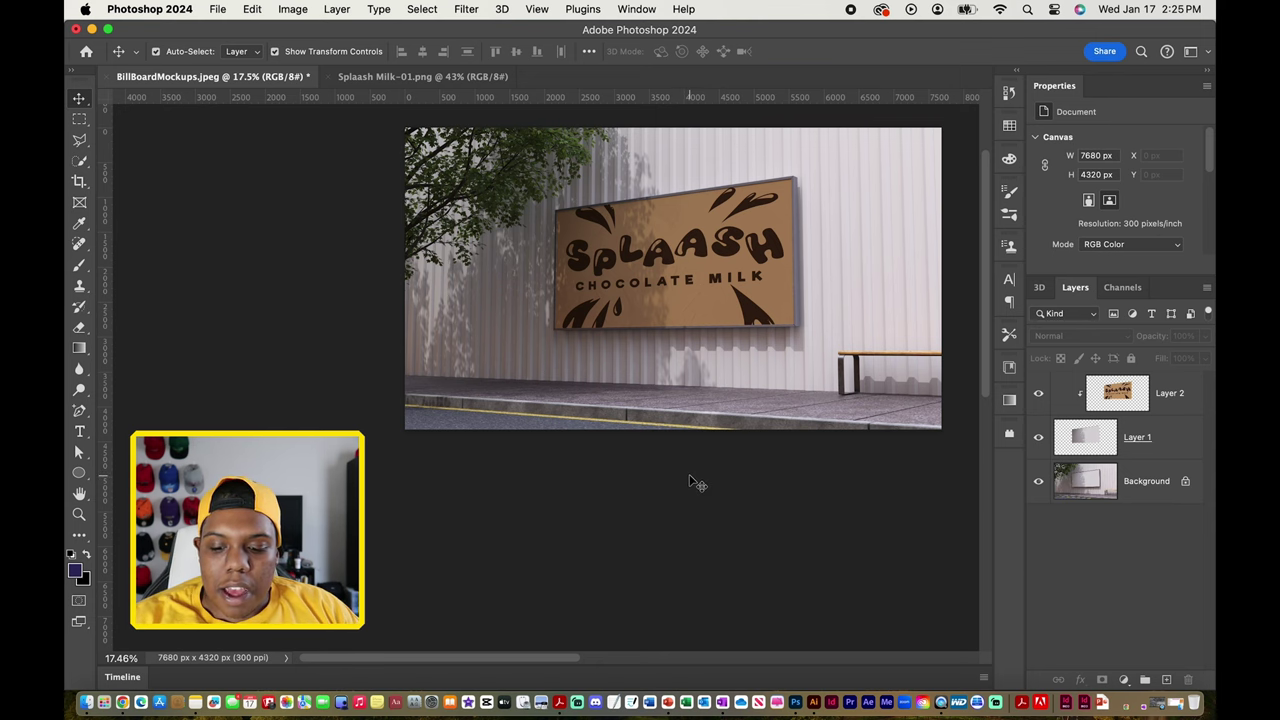
pyautogui.scroll(3, 689, 480)
pyautogui.hscroll(-3, 689, 480)
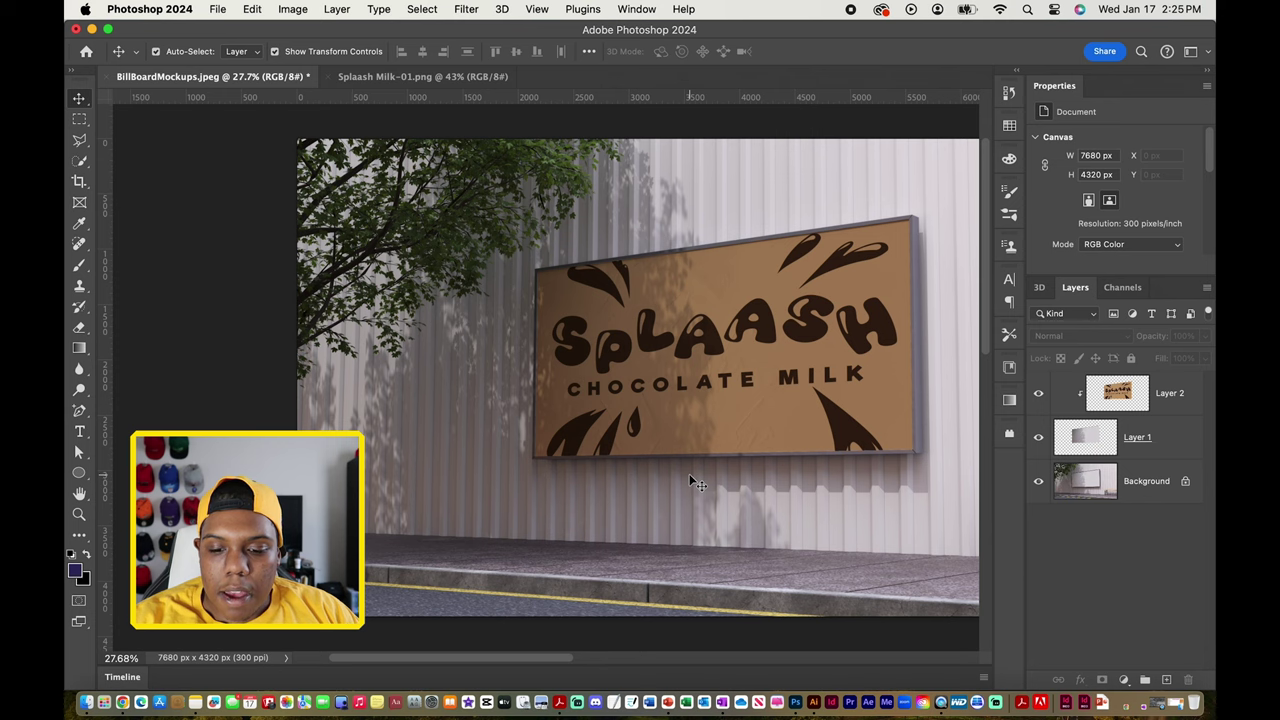
pyautogui.scroll(1, 689, 480)
pyautogui.hscroll(2, 689, 480)
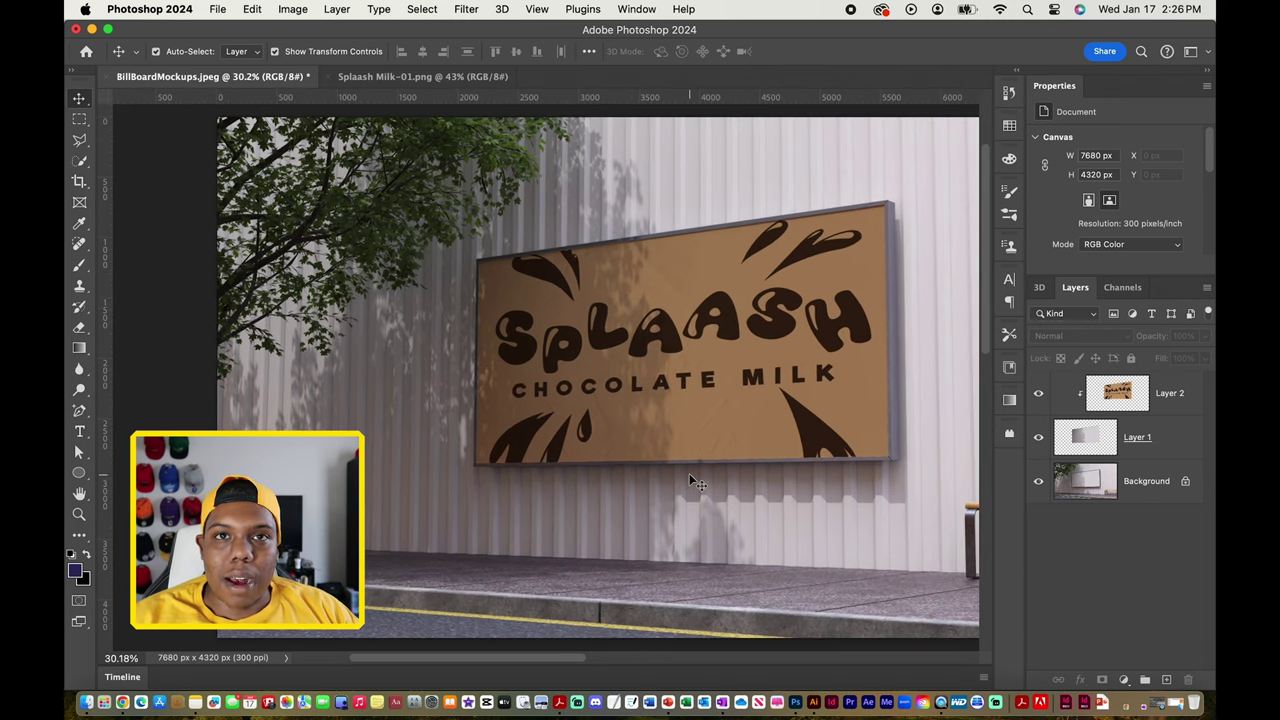